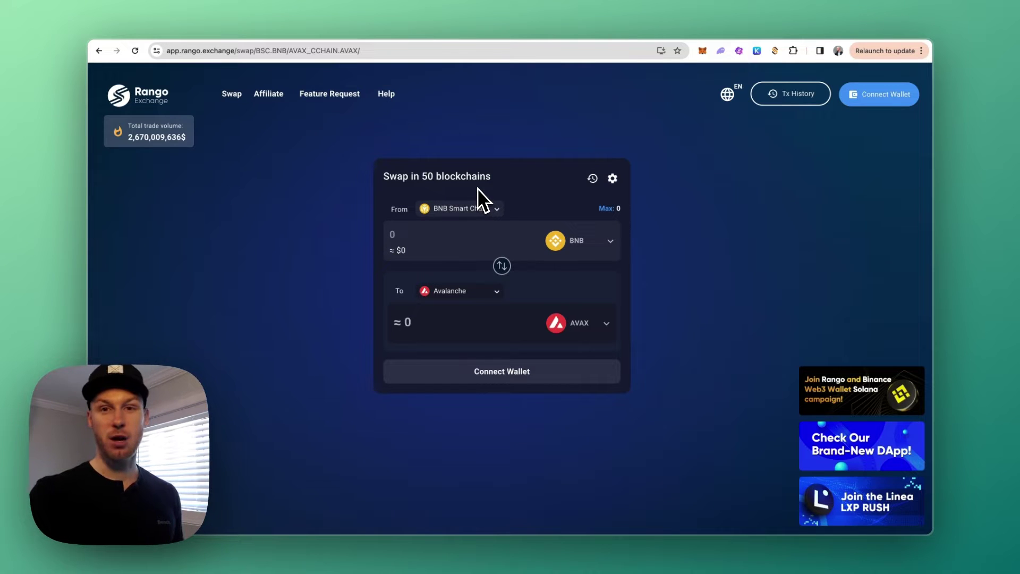
Scroll through Rango's Select Source Network list, then close it without choosing a network
{"action": "left_click", "coordinate": [478, 207]}
{"action": "scroll", "coordinate": [504, 318], "scroll_direction": "down", "scroll_amount": 5}
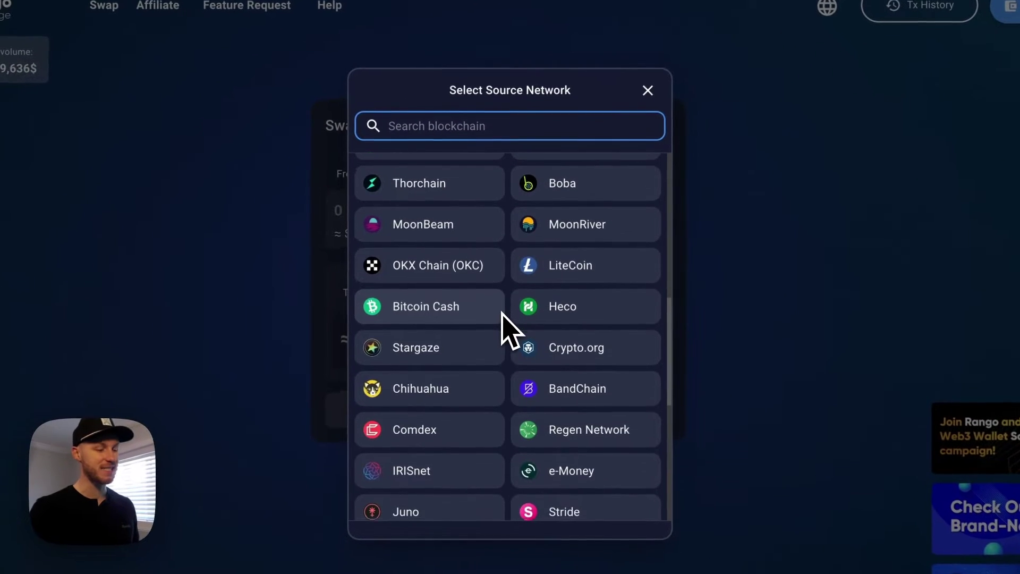
{"action": "scroll", "coordinate": [502, 330], "scroll_direction": "down", "scroll_amount": 6}
{"action": "left_click", "coordinate": [760, 149]}
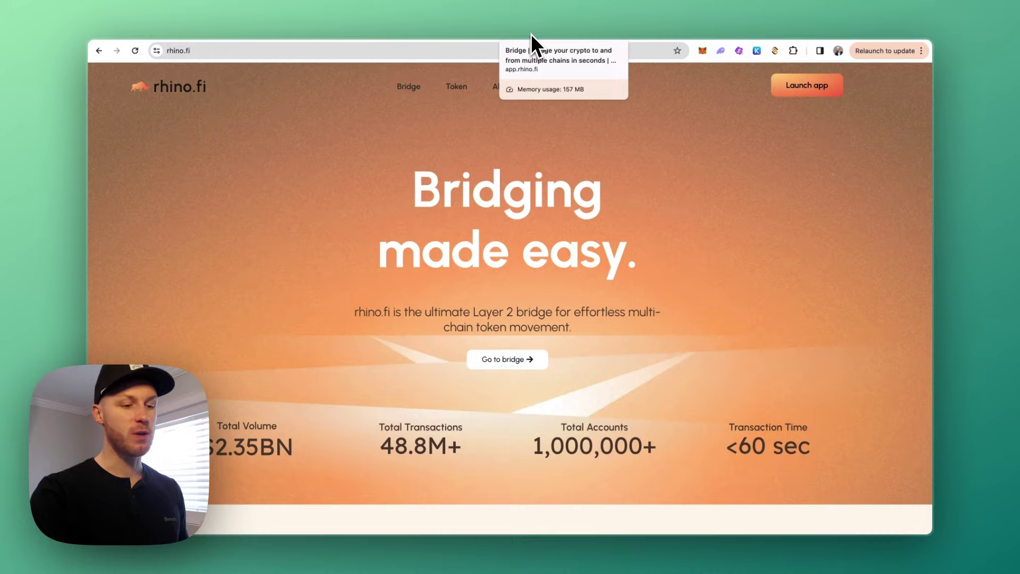
Launch the rhino.fi bridge app and scroll the From network list past Base and Linea
{"action": "left_click", "coordinate": [579, 34]}
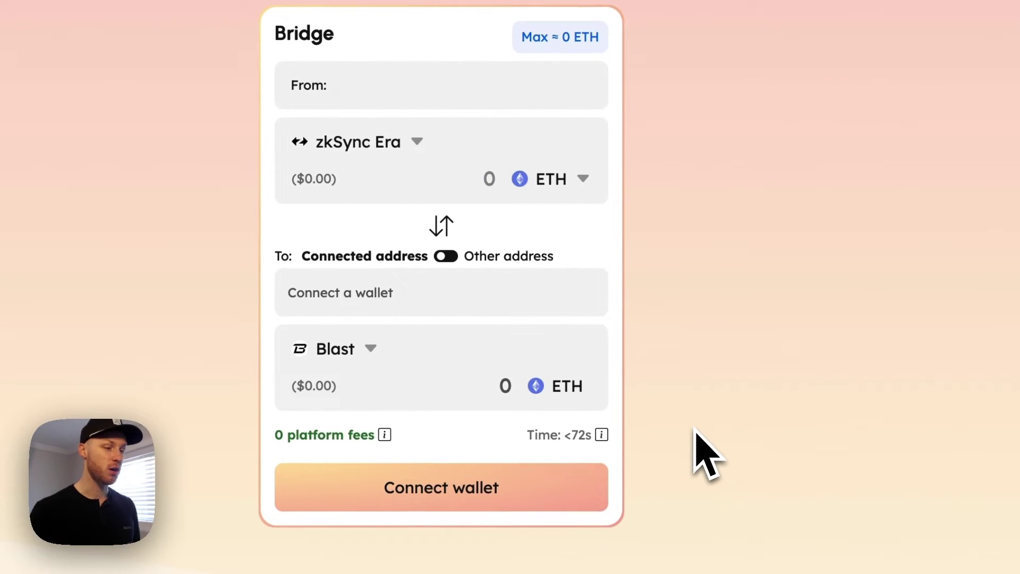
{"action": "left_click", "coordinate": [382, 169]}
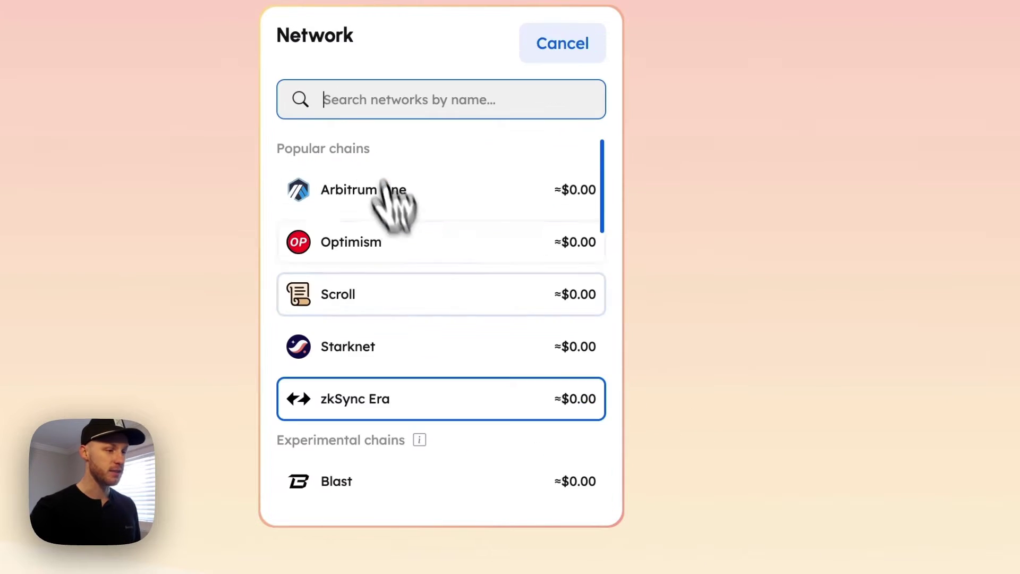
{"action": "scroll", "coordinate": [433, 342], "scroll_direction": "down", "scroll_amount": 10}
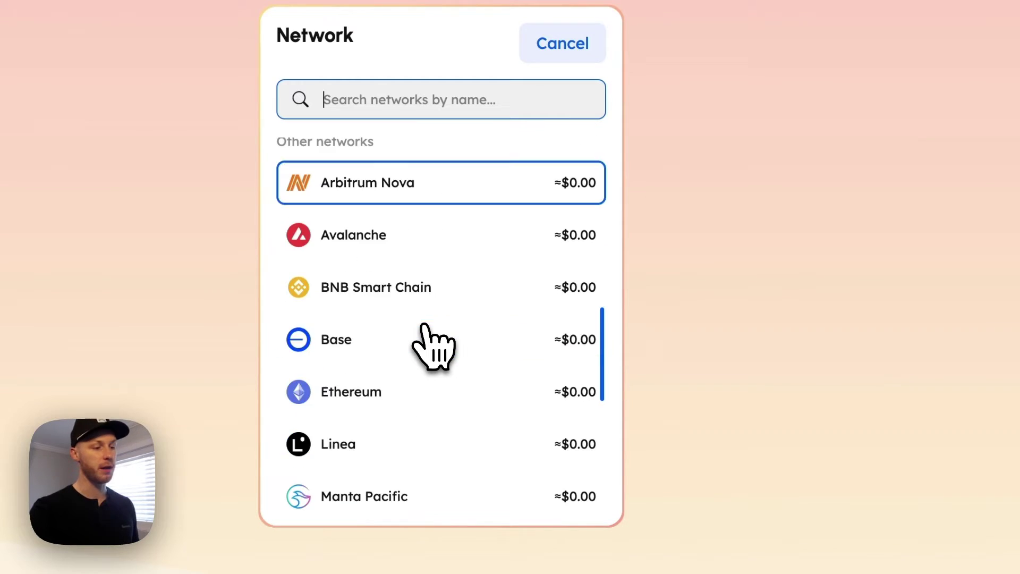
{"action": "scroll", "coordinate": [427, 340], "scroll_direction": "down", "scroll_amount": 3}
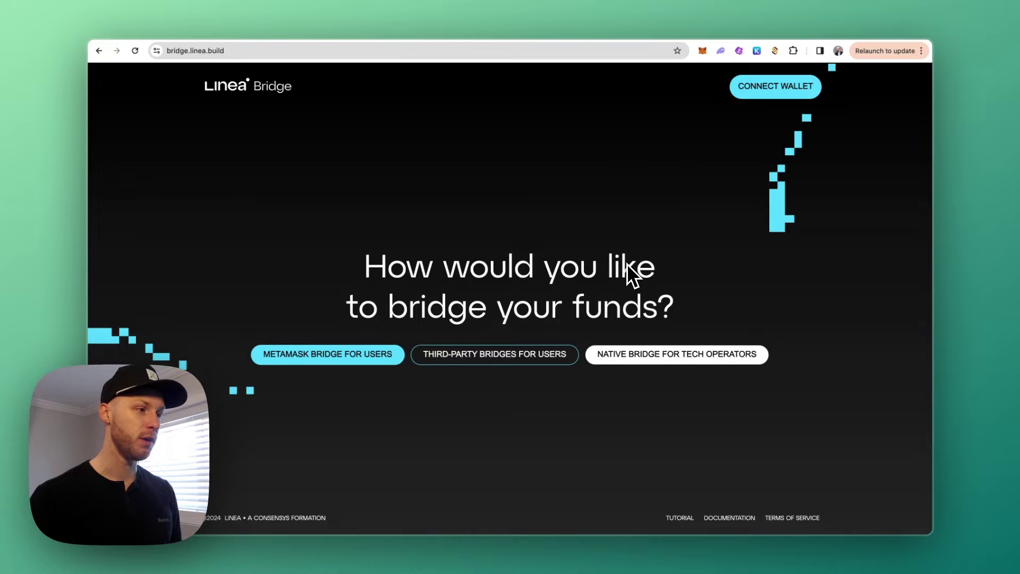
Open Linea Bridge's native bridge for tech operators
{"action": "left_click", "coordinate": [704, 355]}
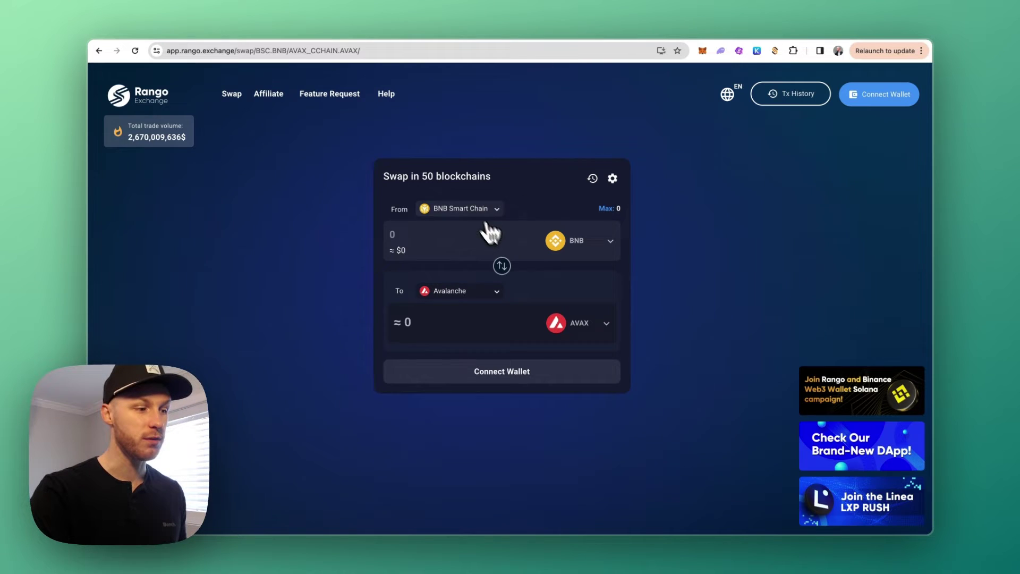
Connect the MetaMask wallet to Rango Exchange so the $49.41 balance shows
{"action": "left_click", "coordinate": [489, 210]}
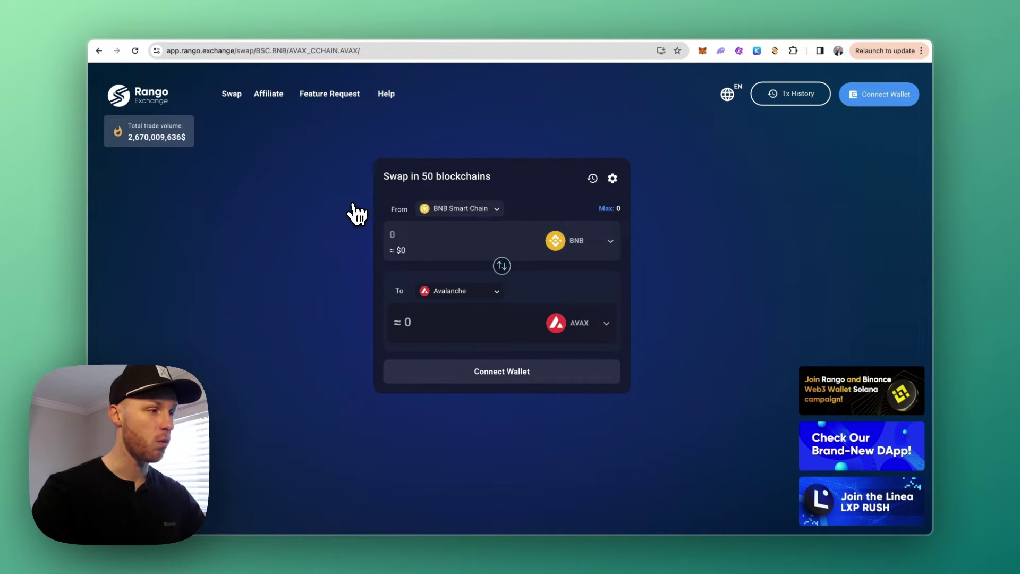
{"action": "left_click", "coordinate": [882, 100]}
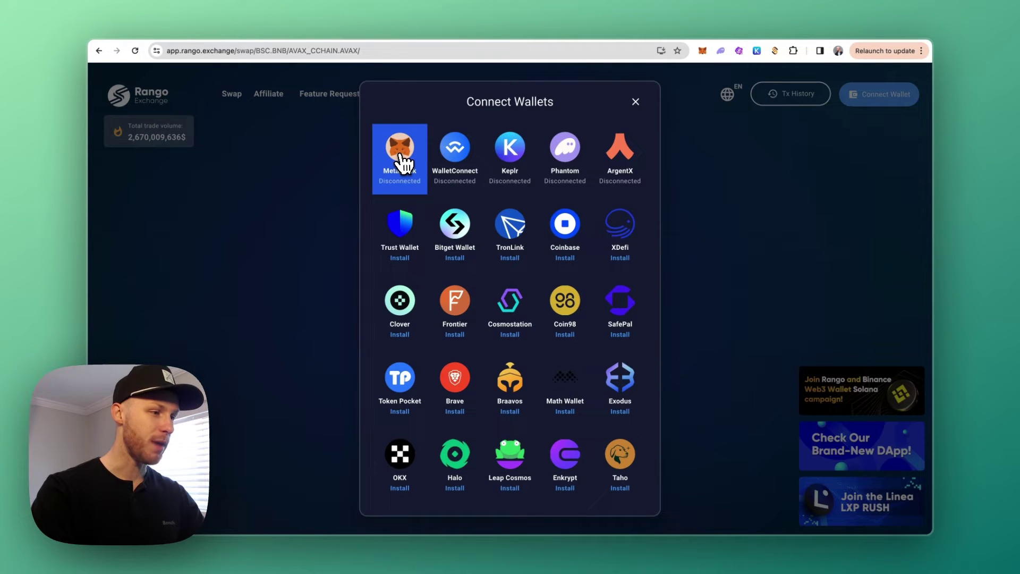
{"action": "left_click", "coordinate": [855, 189]}
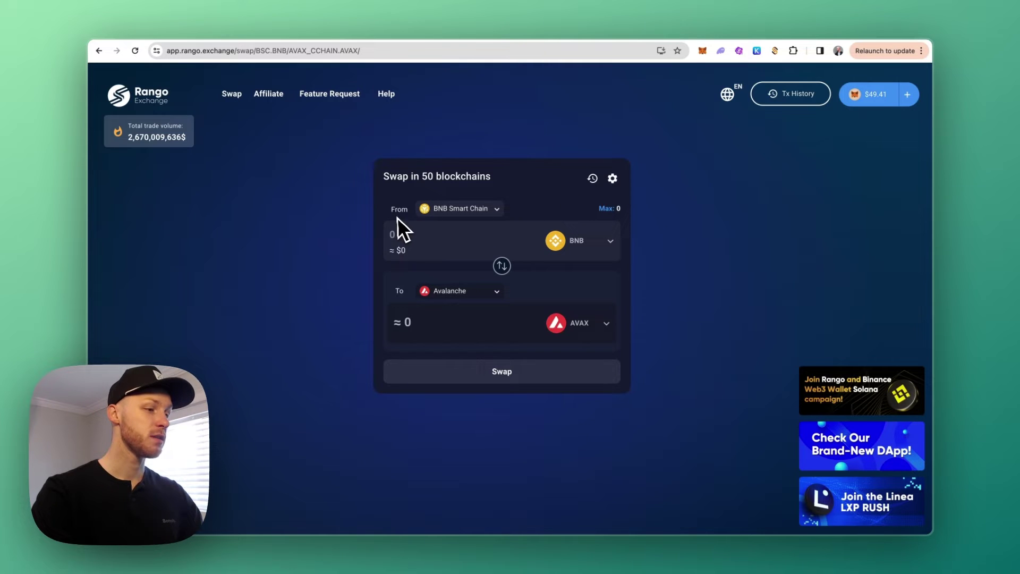
Set the destination network to Linea
{"action": "left_click", "coordinate": [449, 292]}
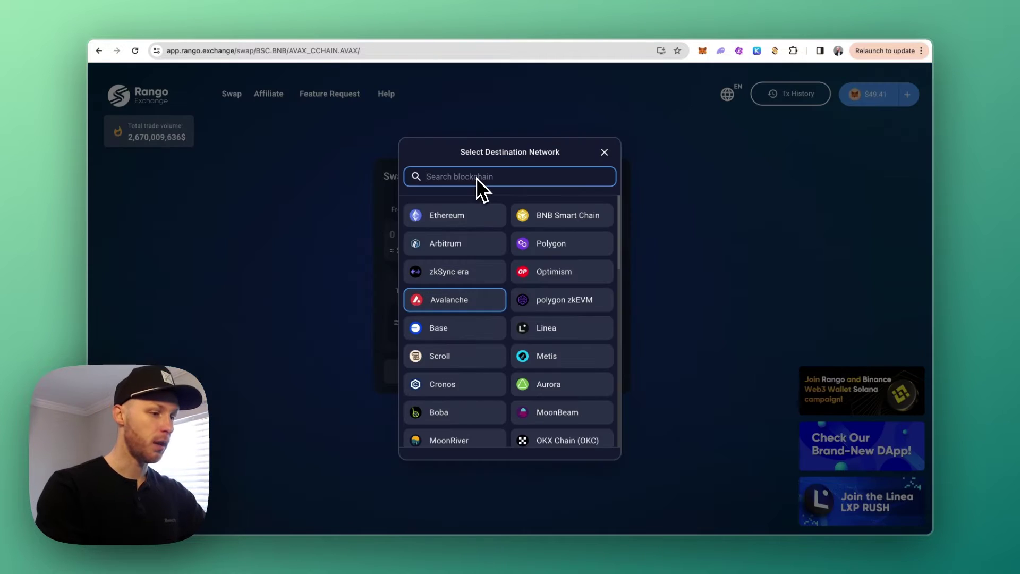
{"action": "type", "text": "lin"}
{"action": "left_click", "coordinate": [455, 215]}
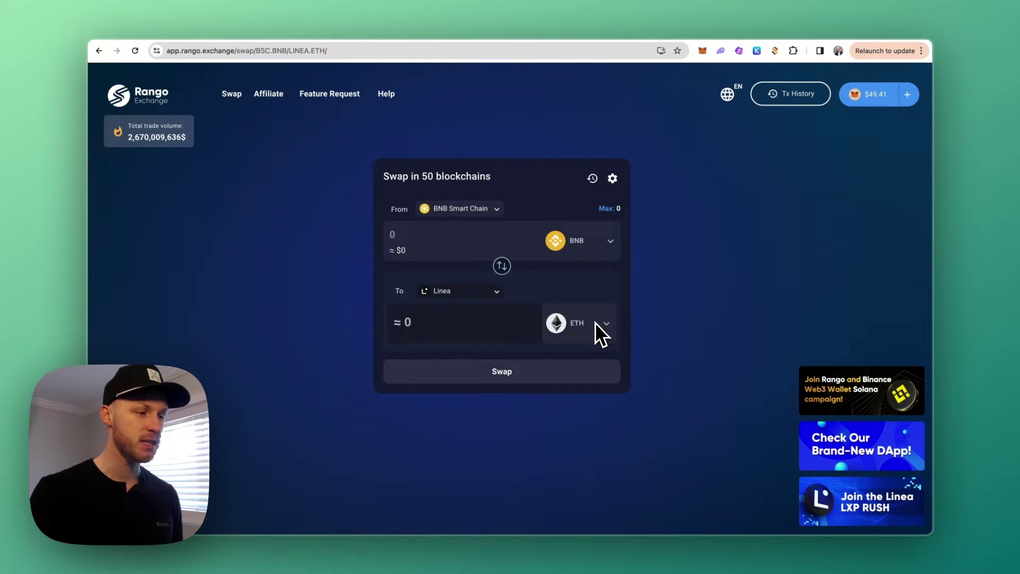
Choose Base as the source network and enter 0.01 ETH to send
{"action": "left_click", "coordinate": [460, 209]}
{"action": "scroll", "coordinate": [509, 285], "scroll_direction": "down", "scroll_amount": 15}
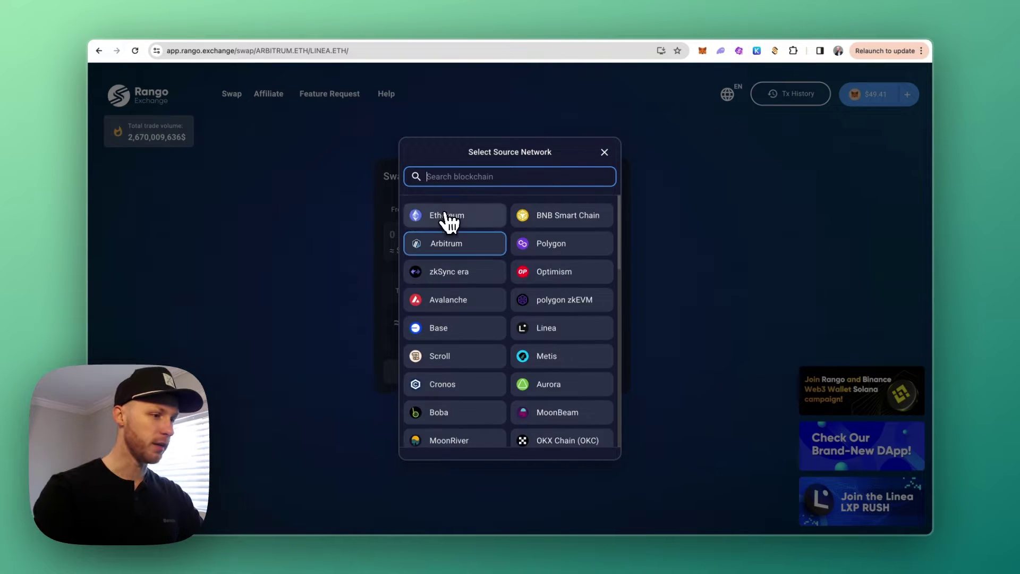
{"action": "type", "text": "base"}
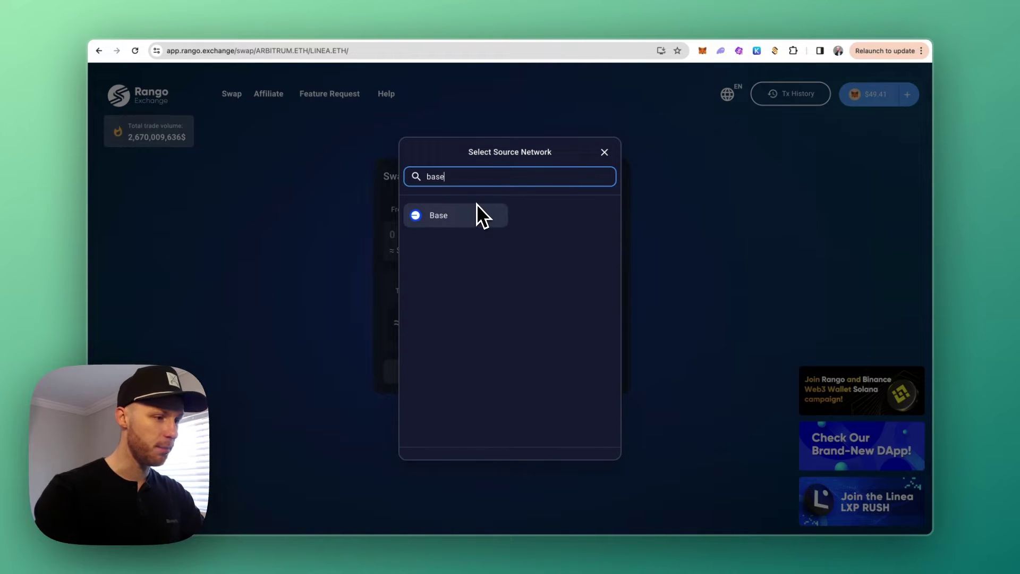
{"action": "left_click", "coordinate": [450, 218]}
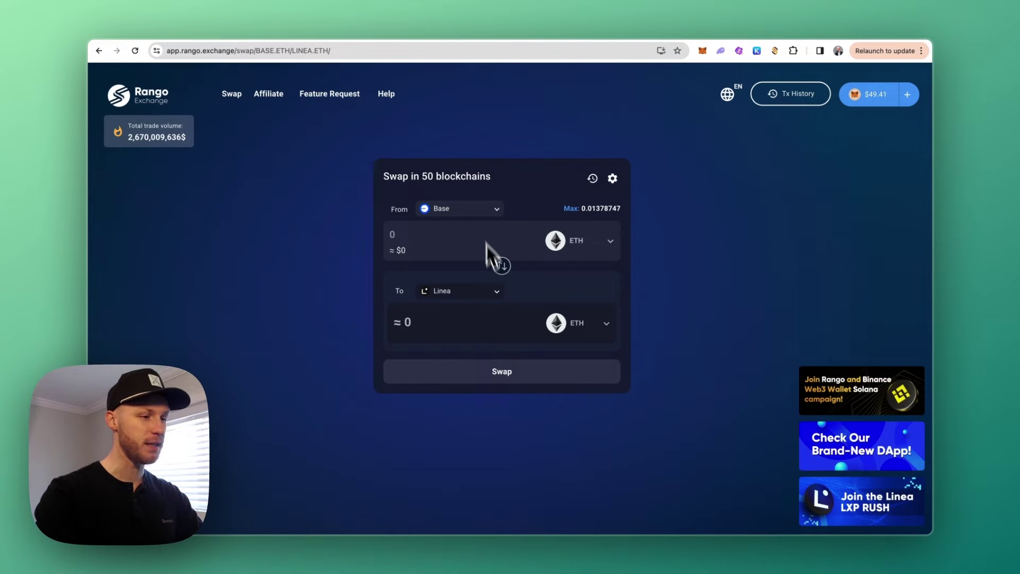
{"action": "left_click", "coordinate": [441, 233]}
{"action": "type", "text": "0.01"}
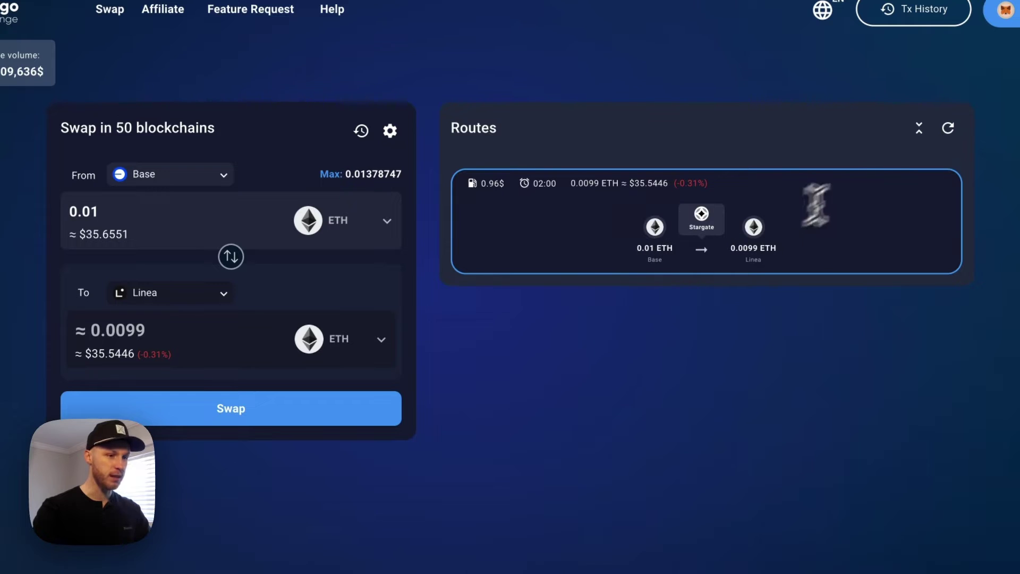
Refresh the route quote three times, then bring up the 0.01 ETH swap confirmation
{"action": "left_click", "coordinate": [950, 131]}
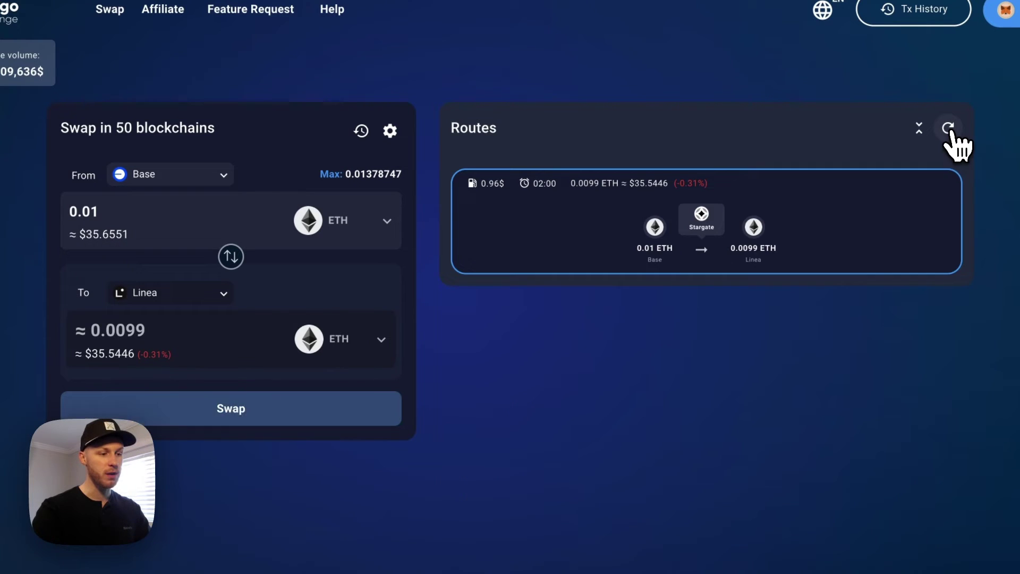
{"action": "left_click", "coordinate": [950, 132]}
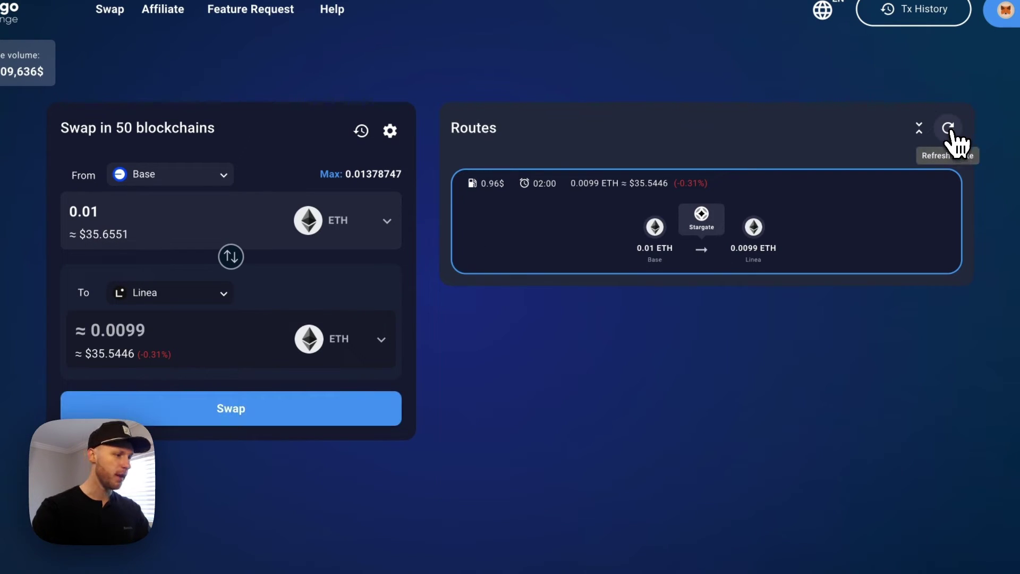
{"action": "left_click", "coordinate": [951, 133]}
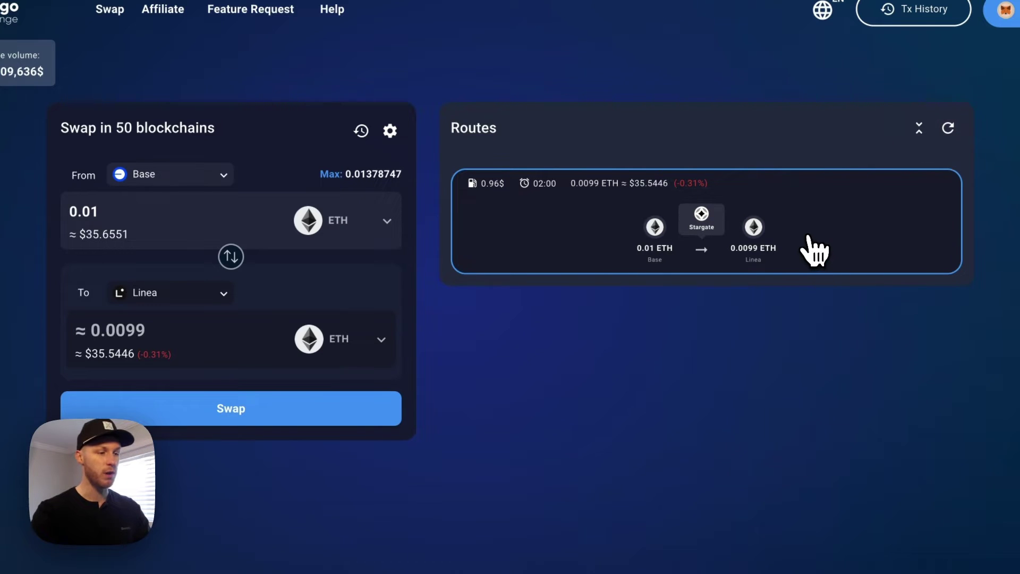
{"action": "mouse_move", "coordinate": [532, 198]}
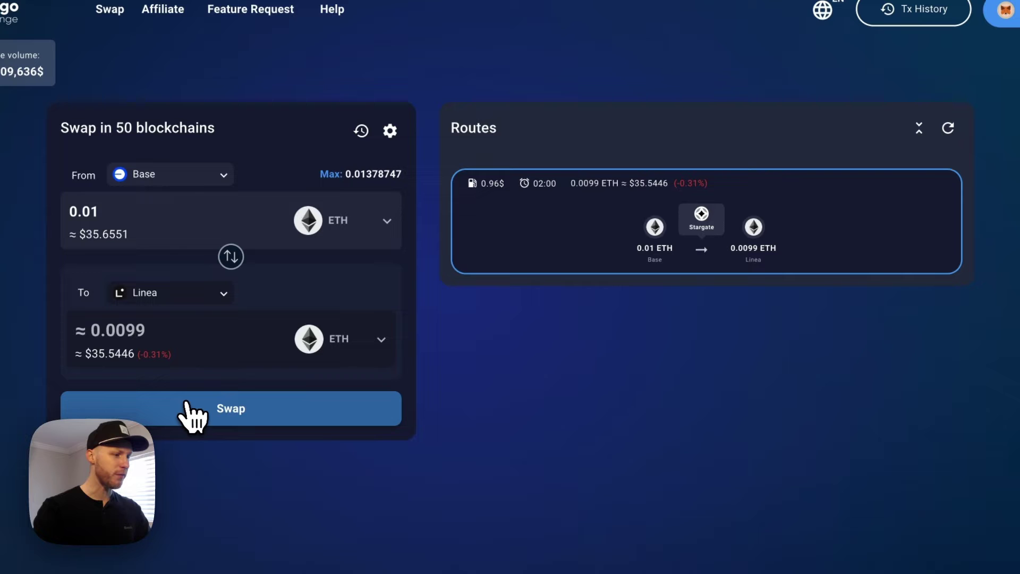
{"action": "left_click", "coordinate": [205, 417]}
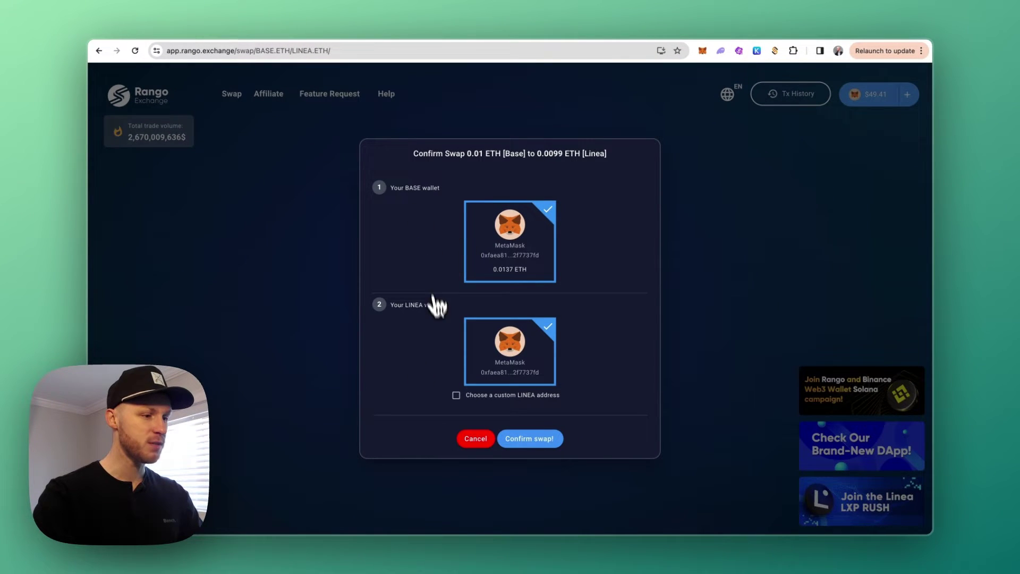
Confirm the 0.01 ETH Base-to-Linea swap and approve the transaction in MetaMask
{"action": "left_click", "coordinate": [530, 439]}
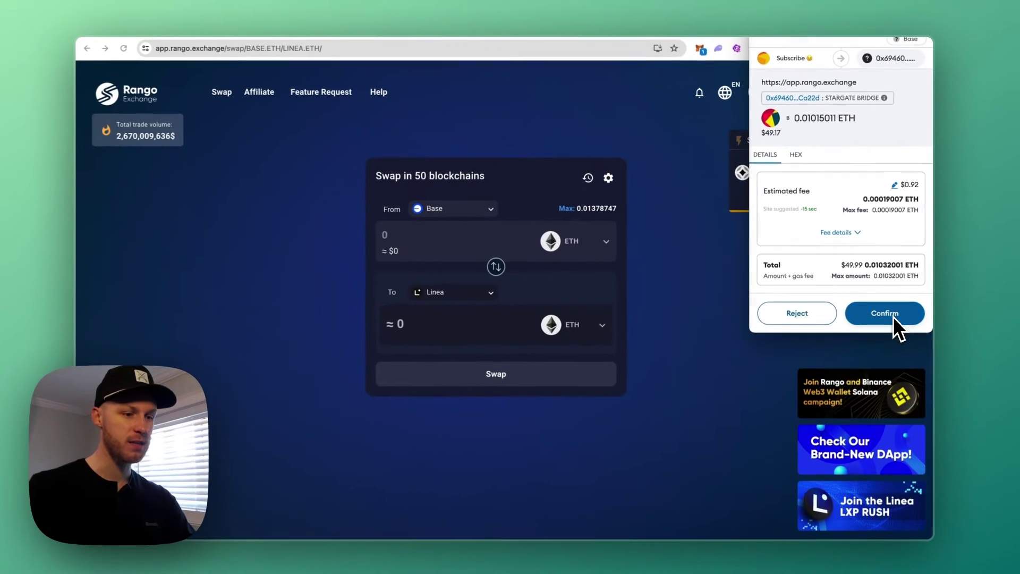
{"action": "left_click", "coordinate": [893, 317]}
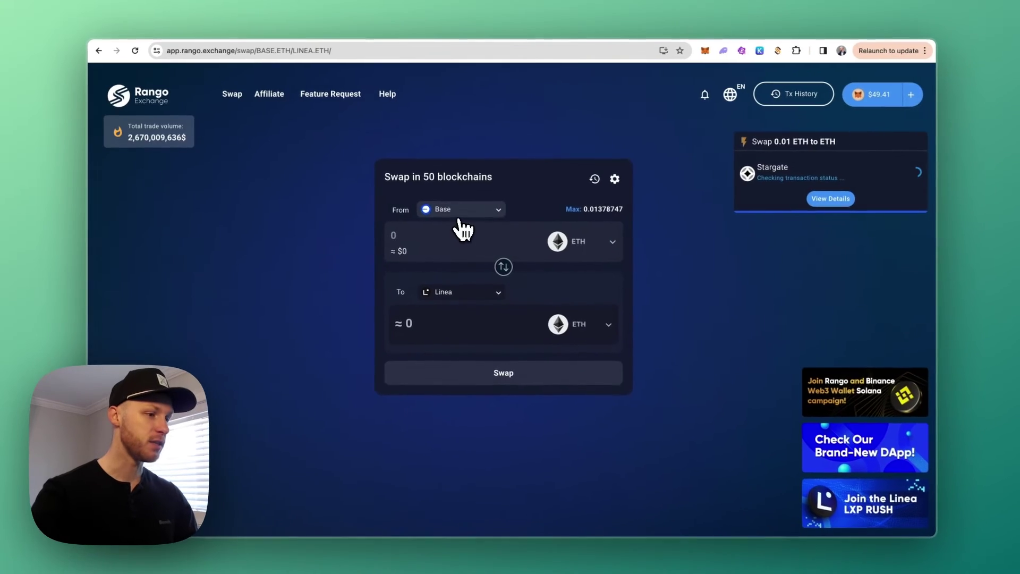
Scroll up and down through the source network list, then close it unchanged
{"action": "left_click", "coordinate": [776, 355]}
{"action": "scroll", "coordinate": [488, 283], "scroll_direction": "down", "scroll_amount": 15}
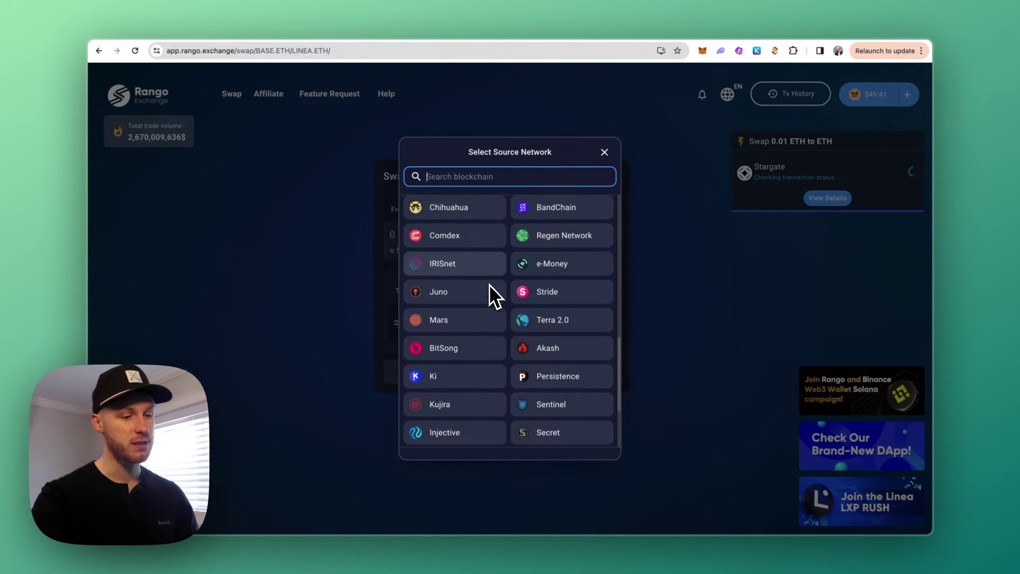
{"action": "scroll", "coordinate": [489, 284], "scroll_direction": "up", "scroll_amount": 15}
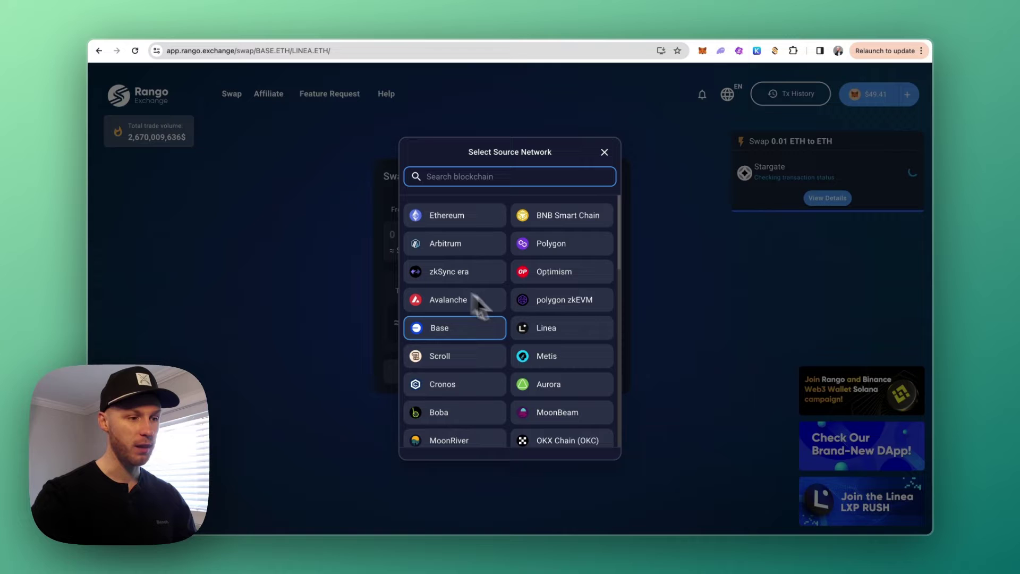
{"action": "scroll", "coordinate": [591, 349], "scroll_direction": "down", "scroll_amount": 1}
{"action": "scroll", "coordinate": [591, 349], "scroll_direction": "down", "scroll_amount": 5}
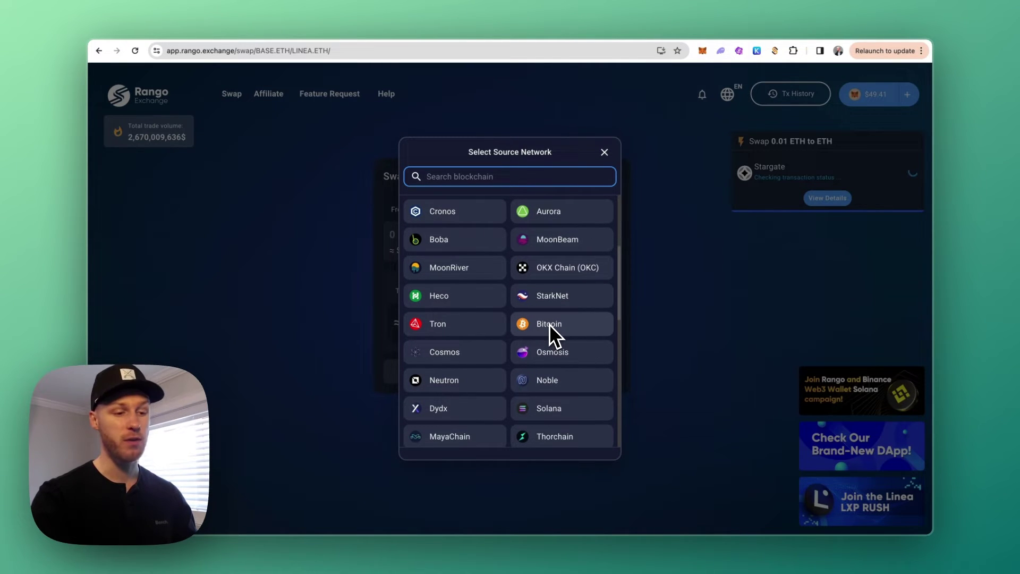
{"action": "scroll", "coordinate": [478, 305], "scroll_direction": "down", "scroll_amount": 10}
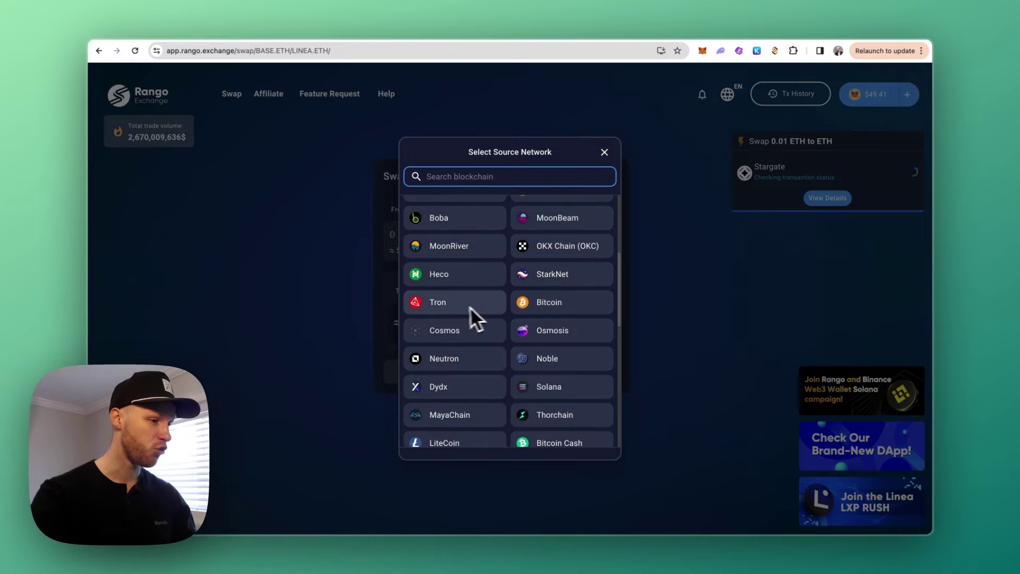
{"action": "scroll", "coordinate": [485, 338], "scroll_direction": "down", "scroll_amount": 5}
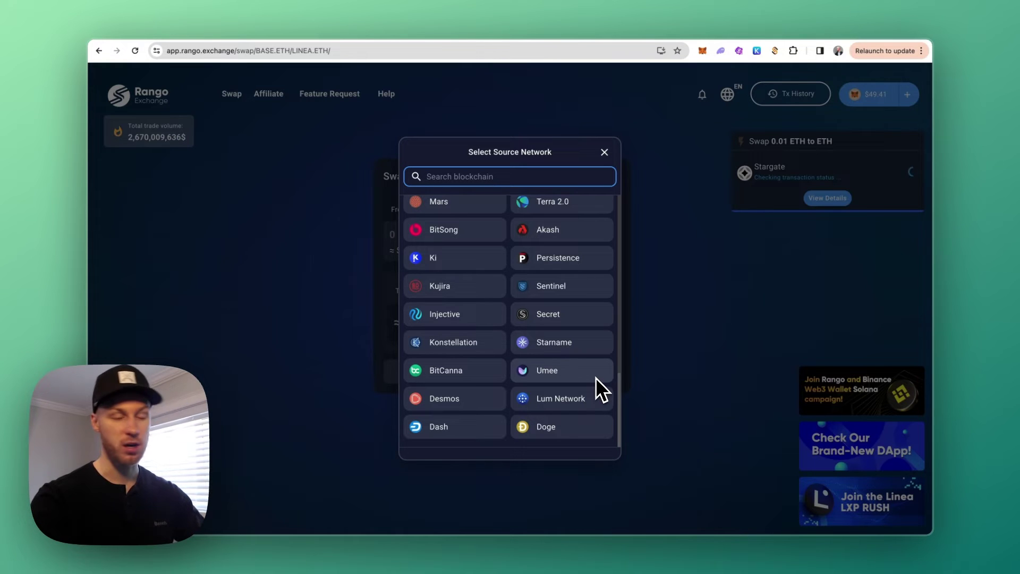
{"action": "left_click", "coordinate": [640, 177]}
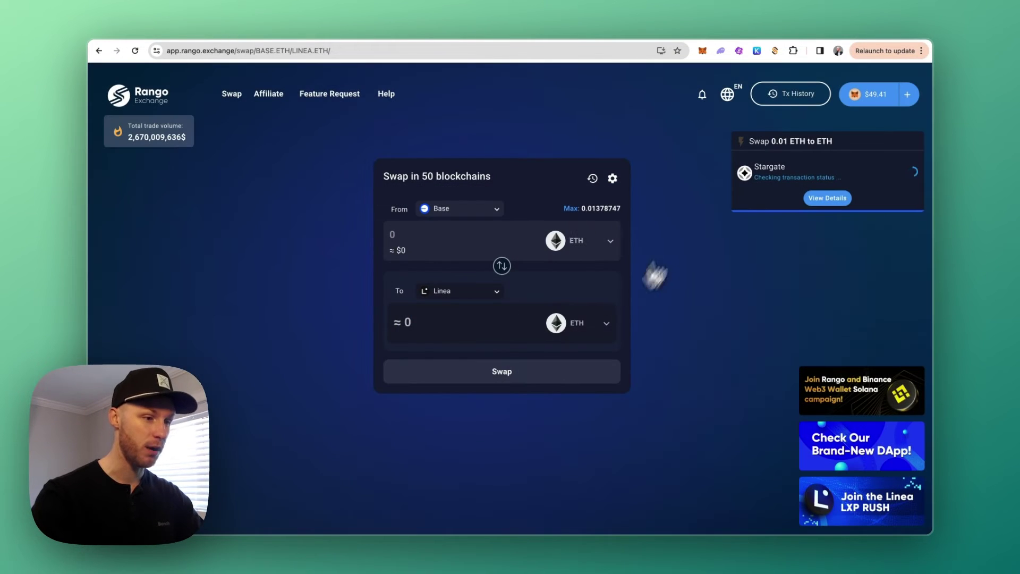
Review the finished swap's details, then switch MetaMask to Linea Mainnet
{"action": "left_click", "coordinate": [821, 201]}
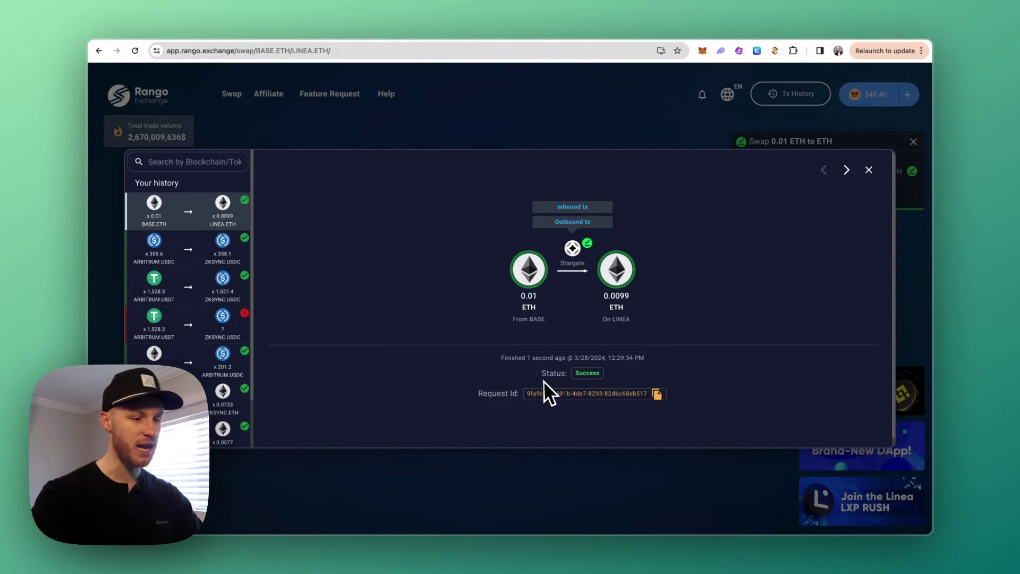
{"action": "left_click", "coordinate": [869, 170]}
{"action": "left_click", "coordinate": [703, 50]}
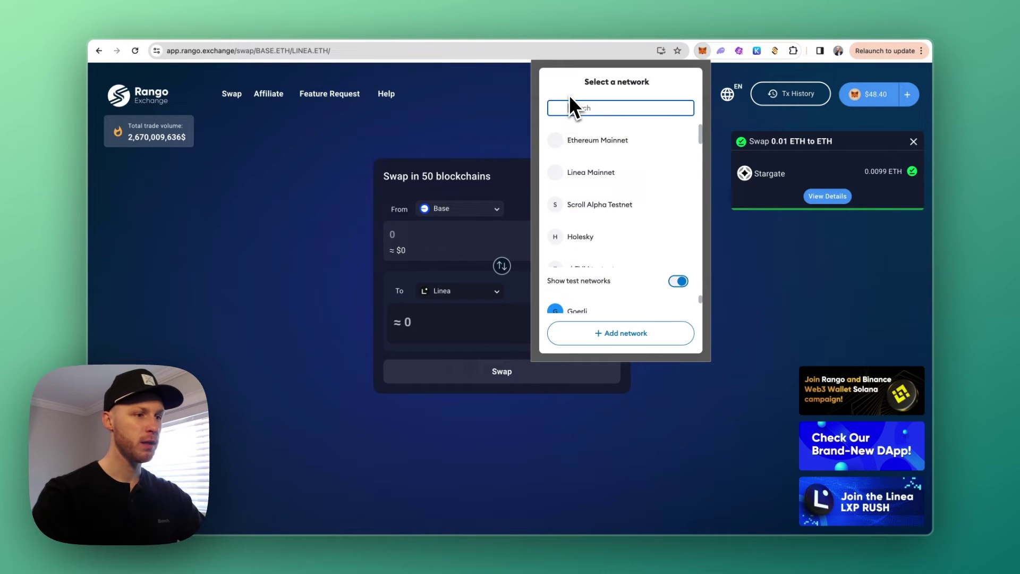
{"action": "type", "text": "linea"}
{"action": "left_click", "coordinate": [574, 141]}
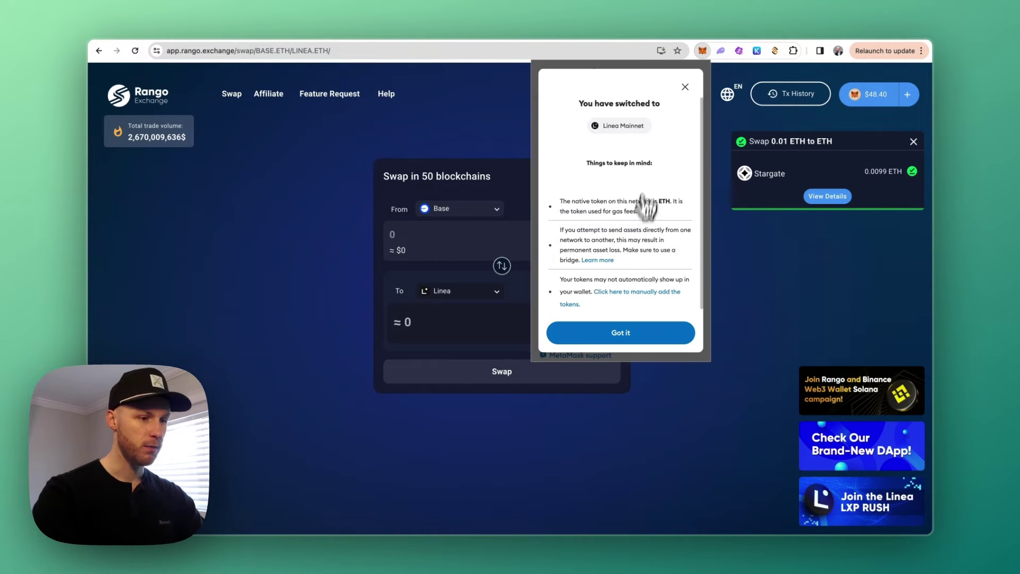
{"action": "left_click", "coordinate": [638, 333]}
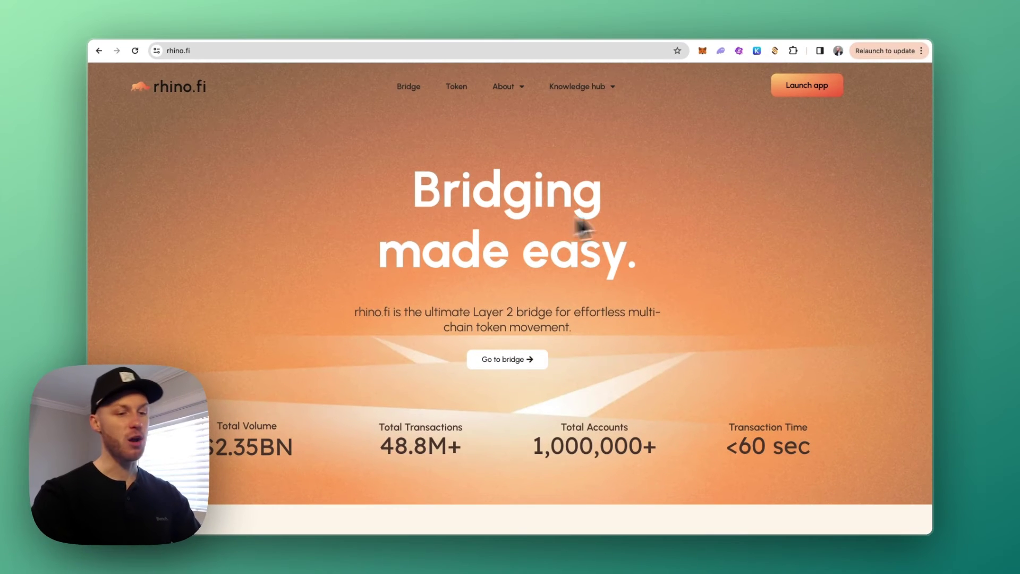
Scroll the rhino.fi homepage and highlight its total-accounts and other bridging stats
{"action": "scroll", "coordinate": [647, 204], "scroll_direction": "down", "scroll_amount": 3}
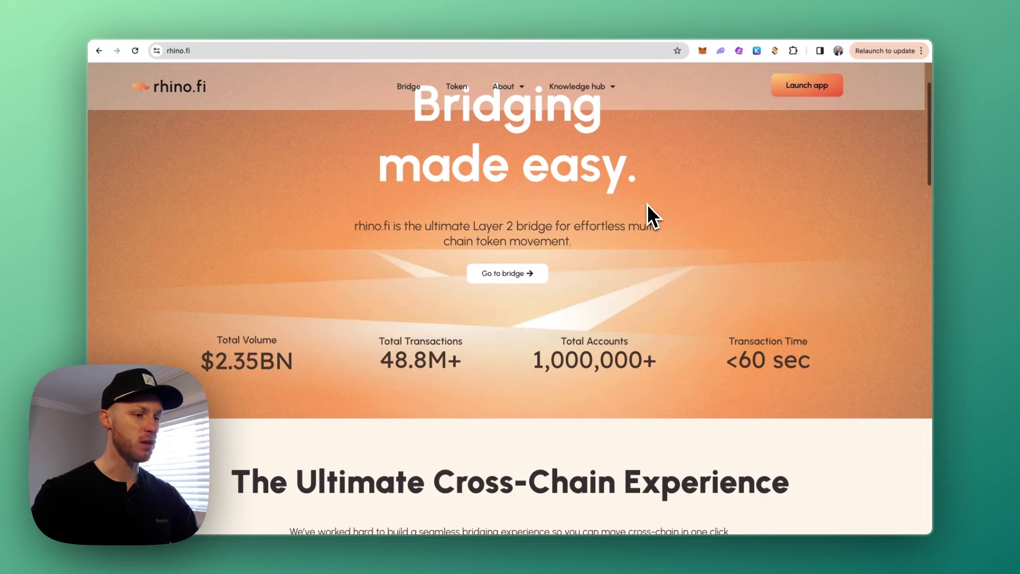
{"action": "left_click_drag", "start_coordinate": [531, 359], "coordinate": [822, 341]}
{"action": "left_click", "coordinate": [680, 358]}
{"action": "scroll", "coordinate": [714, 359], "scroll_direction": "down", "scroll_amount": 1}
{"action": "scroll", "coordinate": [715, 361], "scroll_direction": "down", "scroll_amount": 1}
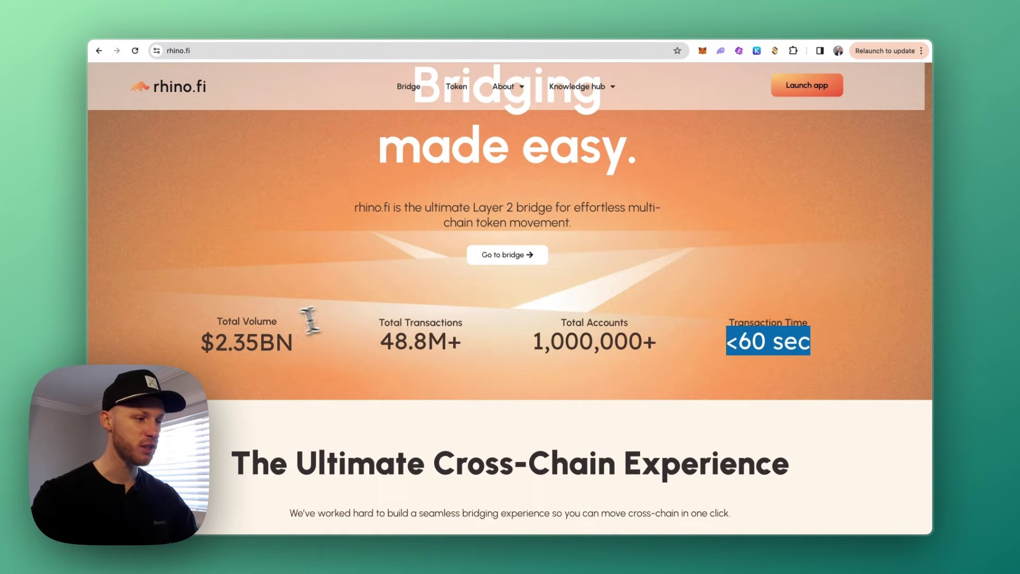
{"action": "left_click_drag", "start_coordinate": [201, 342], "coordinate": [279, 342]}
{"action": "scroll", "coordinate": [390, 319], "scroll_direction": "up", "scroll_amount": 3}
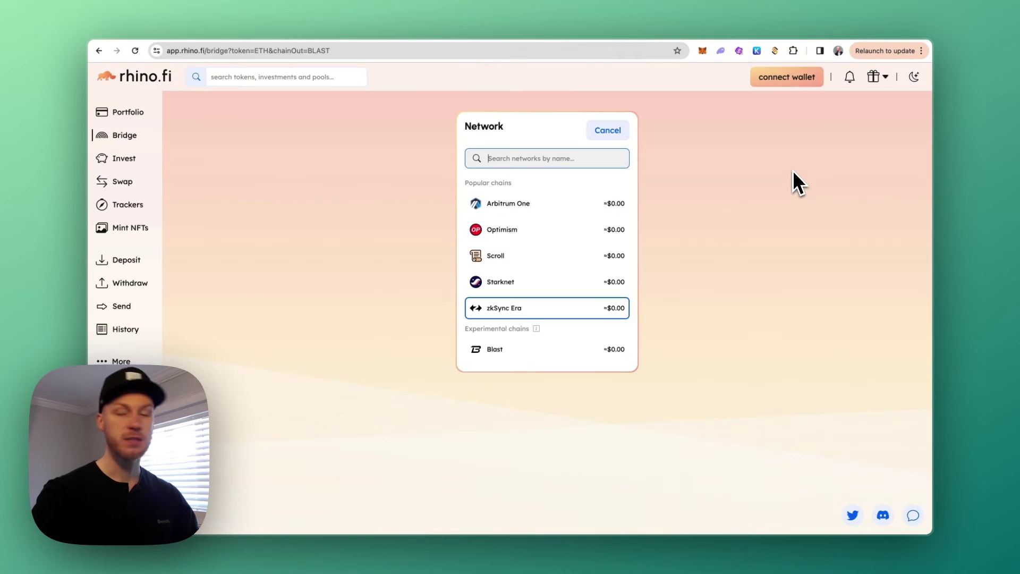
Connect MetaMask to rhino.fi and sign the authentication message
{"action": "left_click", "coordinate": [785, 78]}
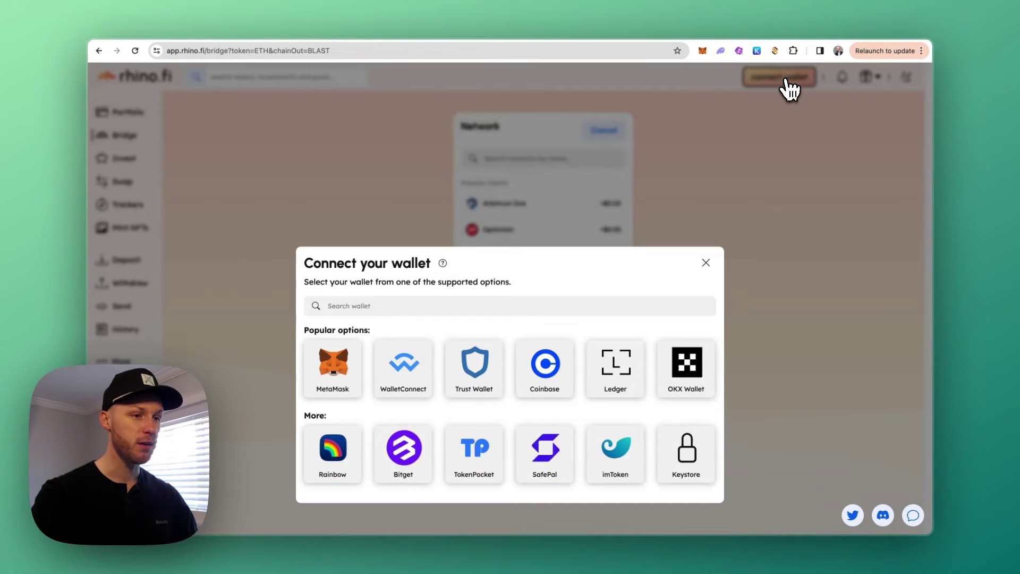
{"action": "left_click", "coordinate": [332, 223]}
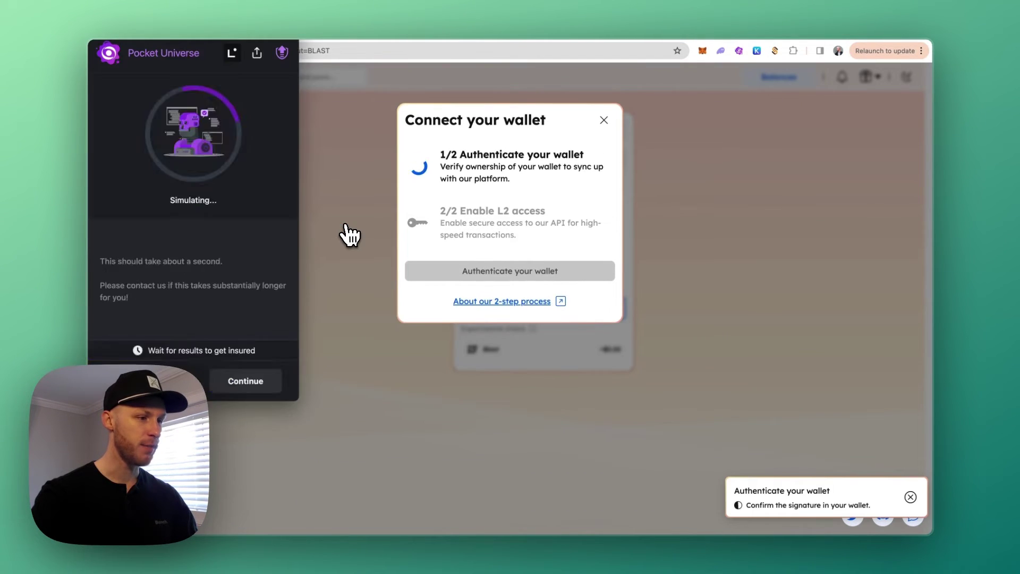
{"action": "left_click", "coordinate": [241, 382]}
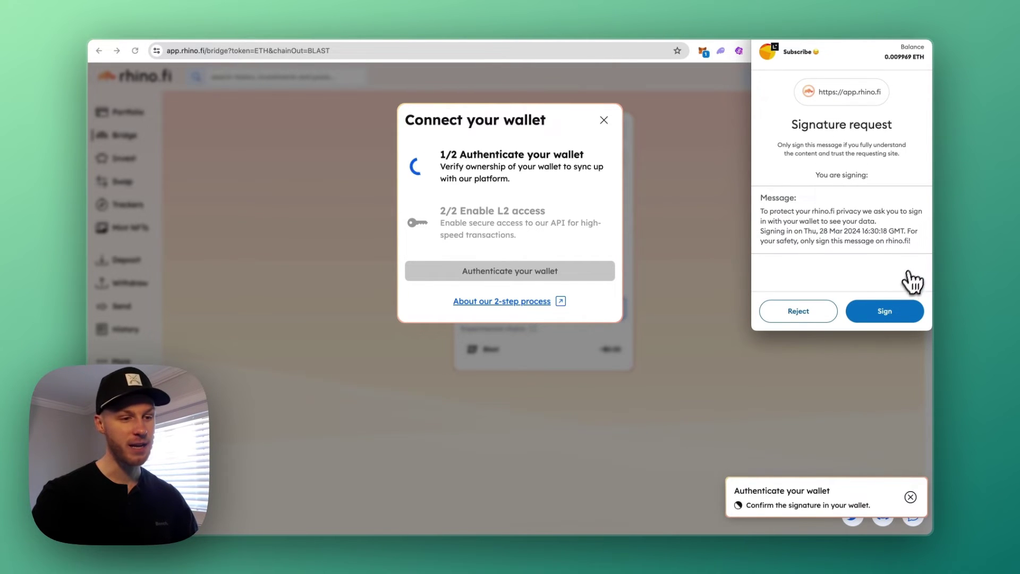
{"action": "left_click", "coordinate": [876, 317]}
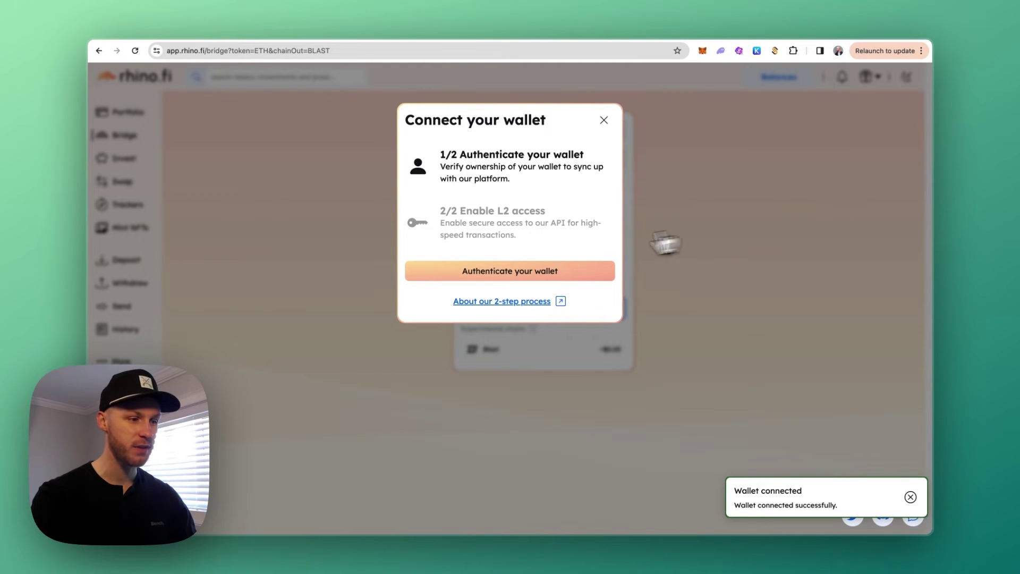
{"action": "left_click", "coordinate": [484, 275]}
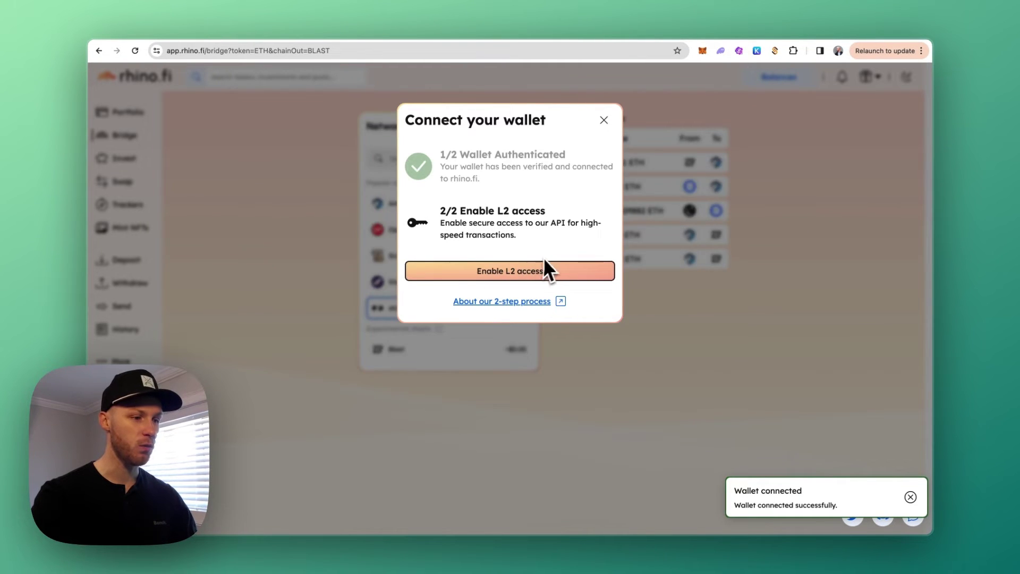
Enable L2 access for fast transactions and skip the email alerts signup
{"action": "left_click", "coordinate": [478, 276]}
{"action": "left_click", "coordinate": [236, 380]}
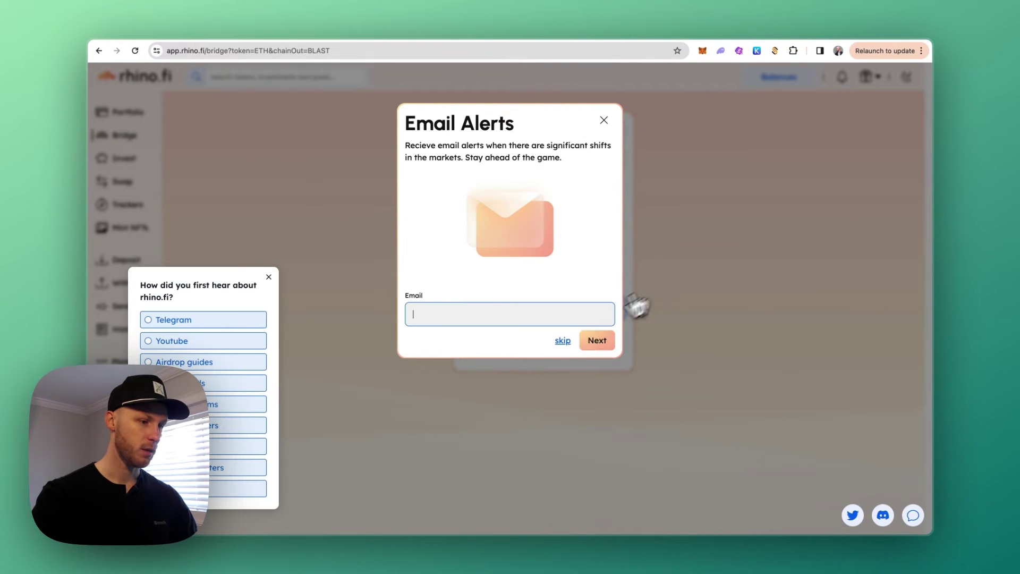
{"action": "left_click", "coordinate": [562, 340]}
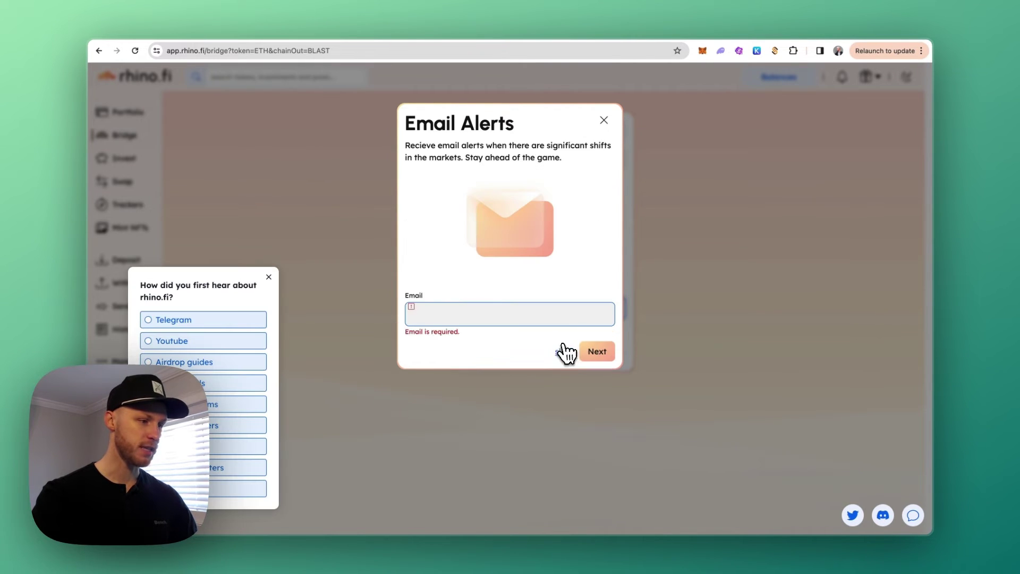
Dismiss the wallet dialog and survey, then set the bridge route from Base to Linea
{"action": "left_click", "coordinate": [530, 324]}
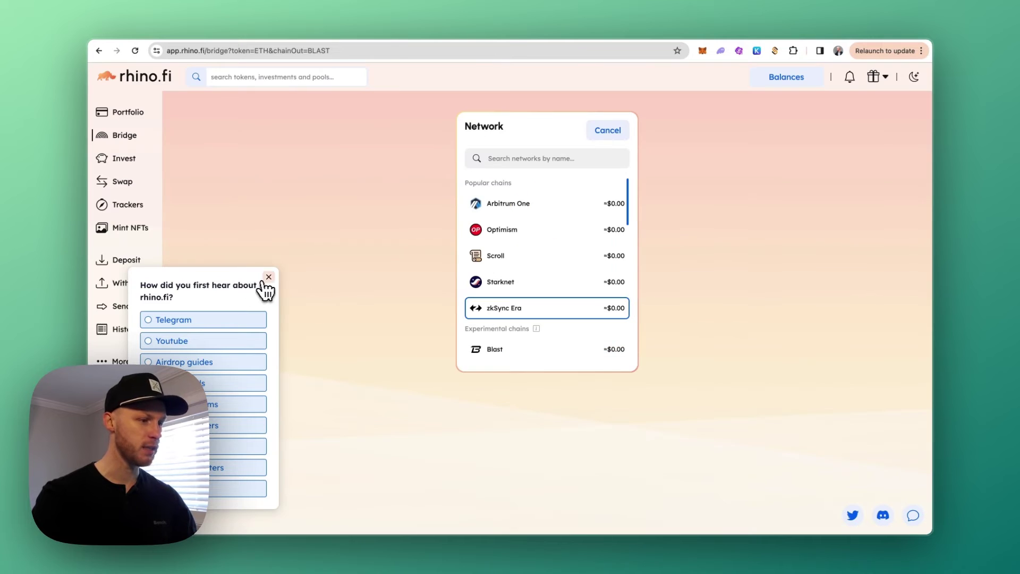
{"action": "left_click", "coordinate": [269, 277]}
{"action": "type", "text": "linea"}
{"action": "left_click", "coordinate": [509, 204]}
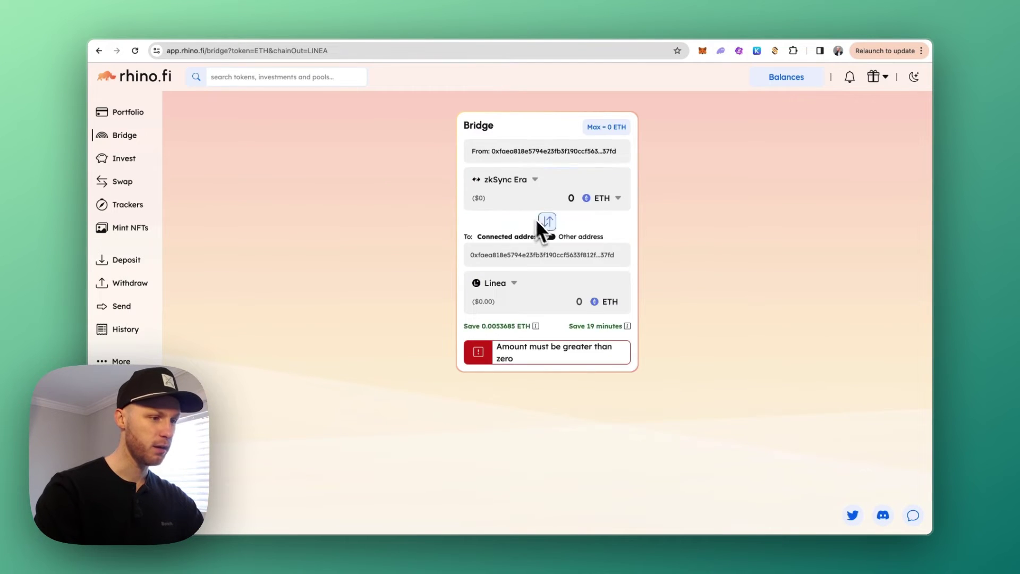
{"action": "left_click", "coordinate": [507, 205]}
{"action": "type", "text": "base"}
{"action": "left_click", "coordinate": [505, 194]}
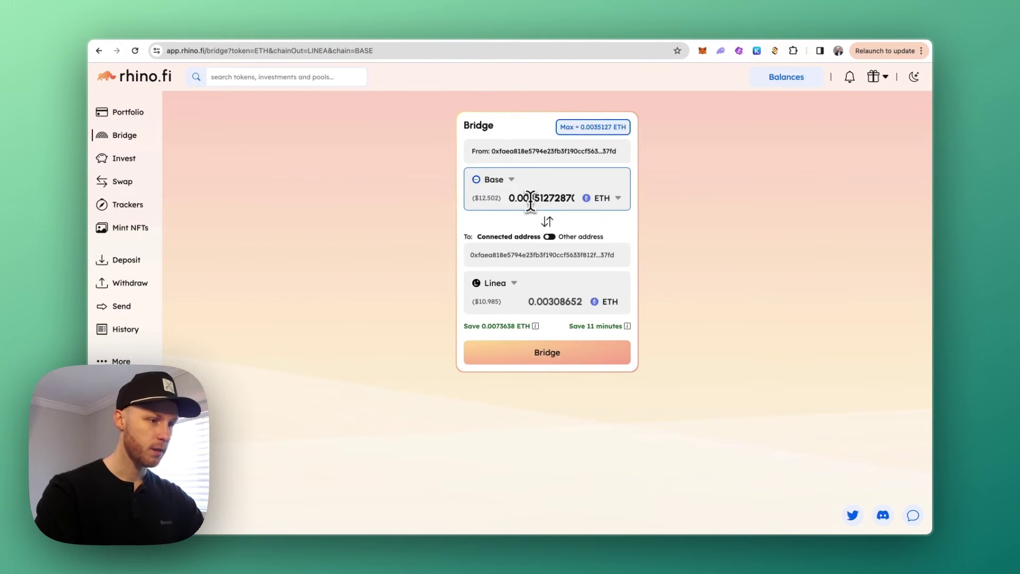
Bridge 0.002 ETH, switching MetaMask to Base and confirming the deposit
{"action": "type", "text": "0.001"}
{"action": "key", "text": "BackSpace"}
{"action": "type", "text": "2"}
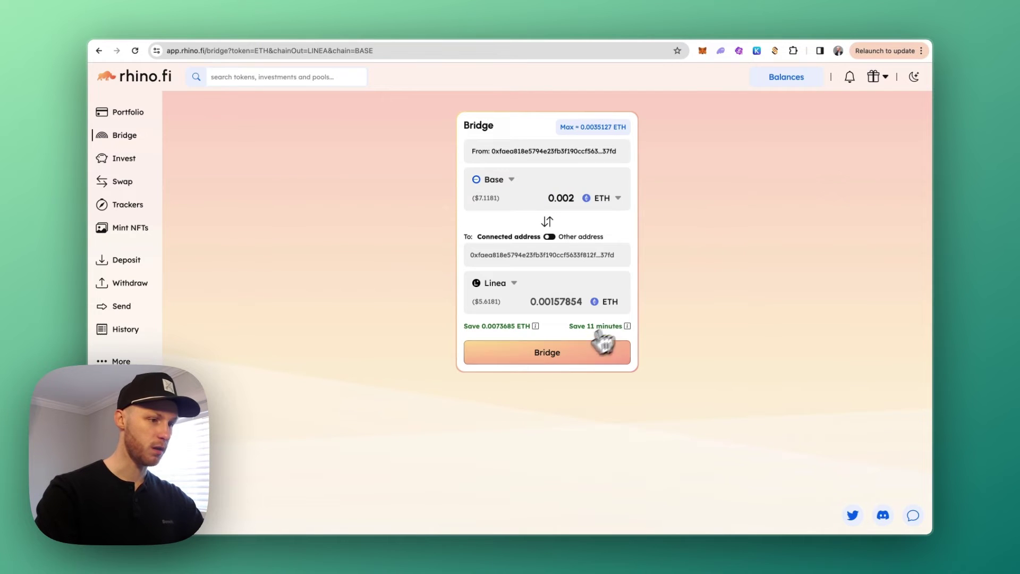
{"action": "left_click", "coordinate": [554, 355]}
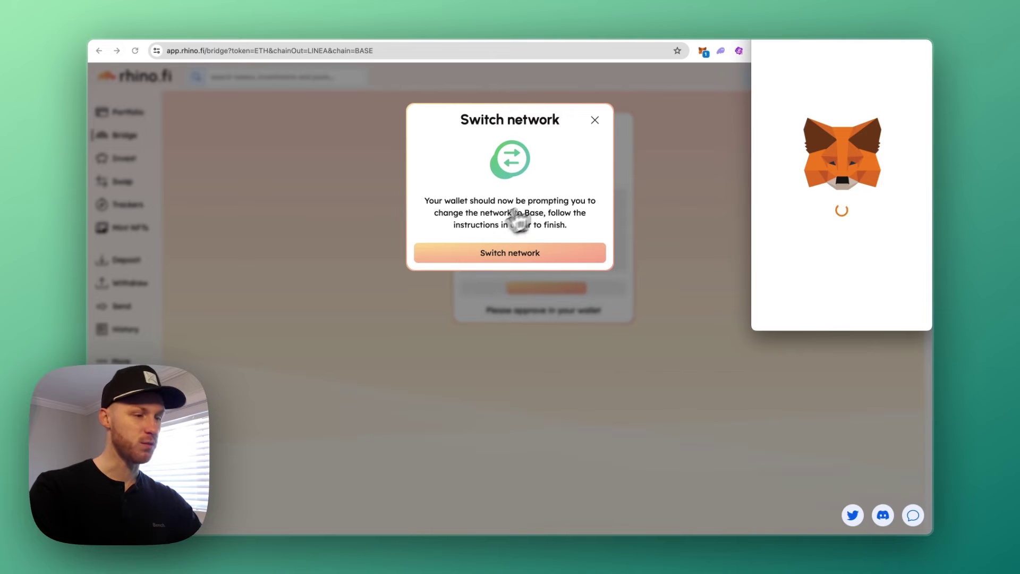
{"action": "left_click", "coordinate": [883, 313]}
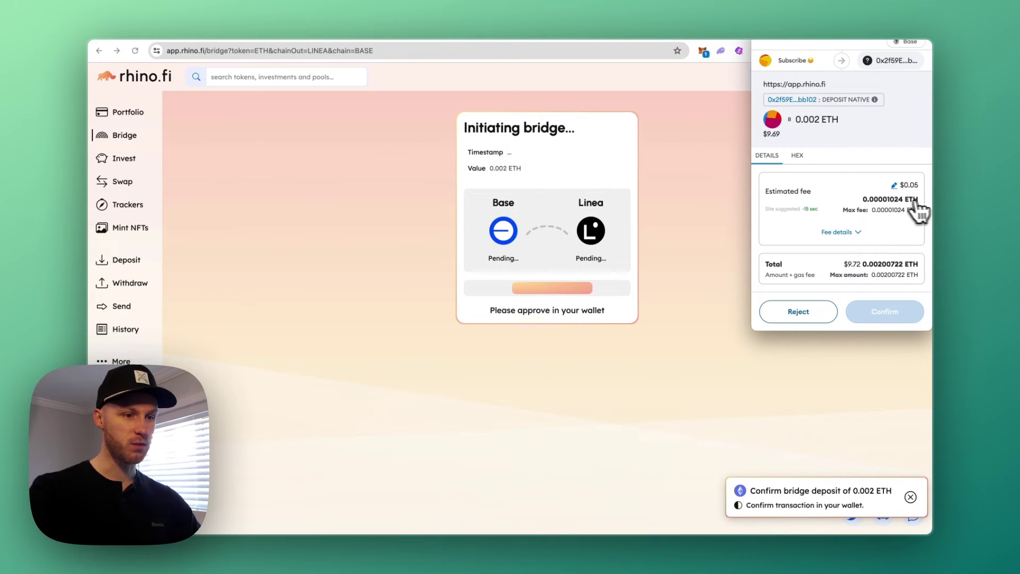
{"action": "left_click", "coordinate": [876, 312]}
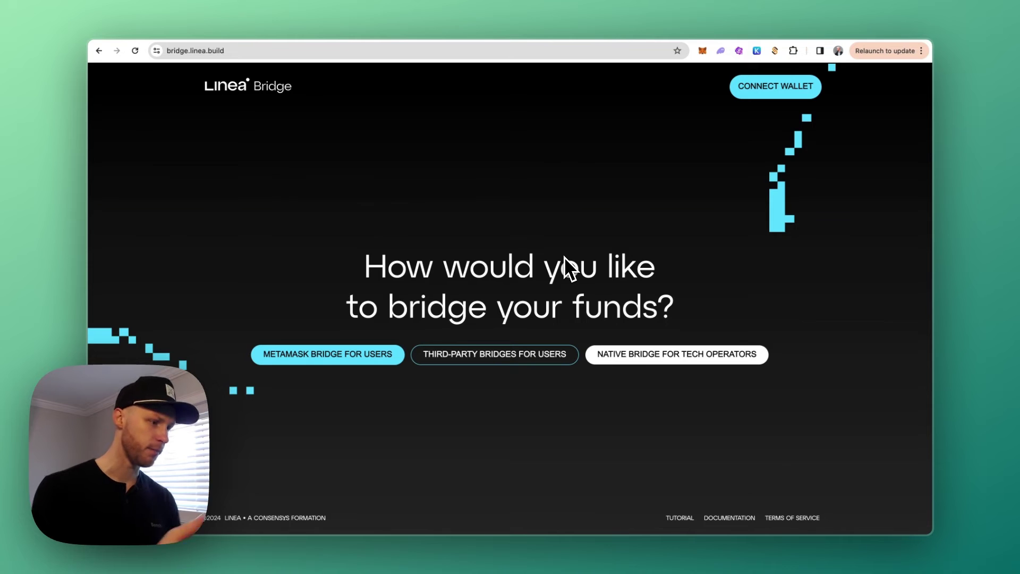
Choose the native Linea bridge and connect the MetaMask wallet to it
{"action": "left_click", "coordinate": [678, 362]}
{"action": "left_click", "coordinate": [777, 97]}
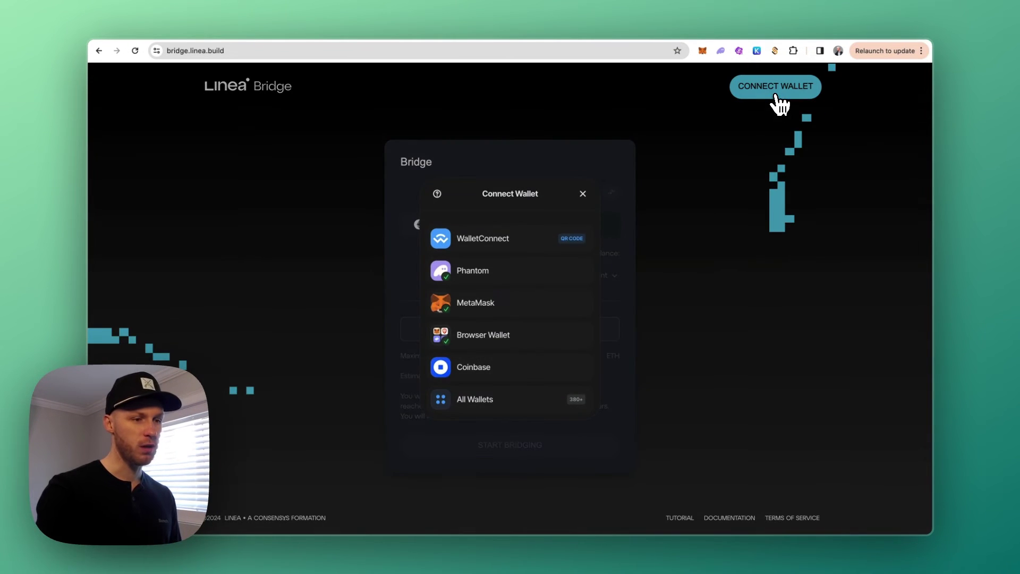
{"action": "left_click", "coordinate": [487, 301]}
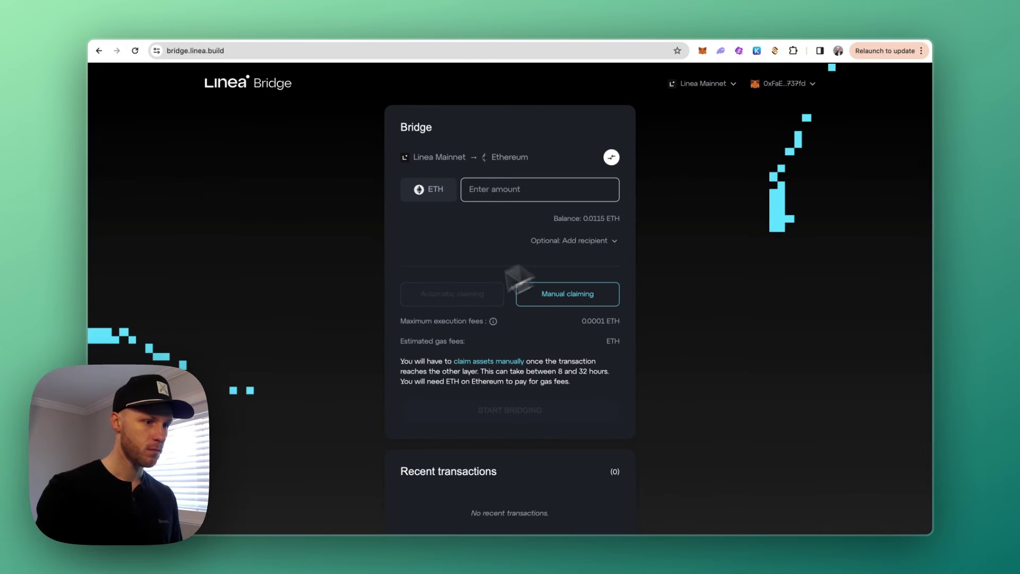
Set up a 0.01 ETH transfer from Ethereum to Linea Mainnet
{"action": "left_click", "coordinate": [501, 190]}
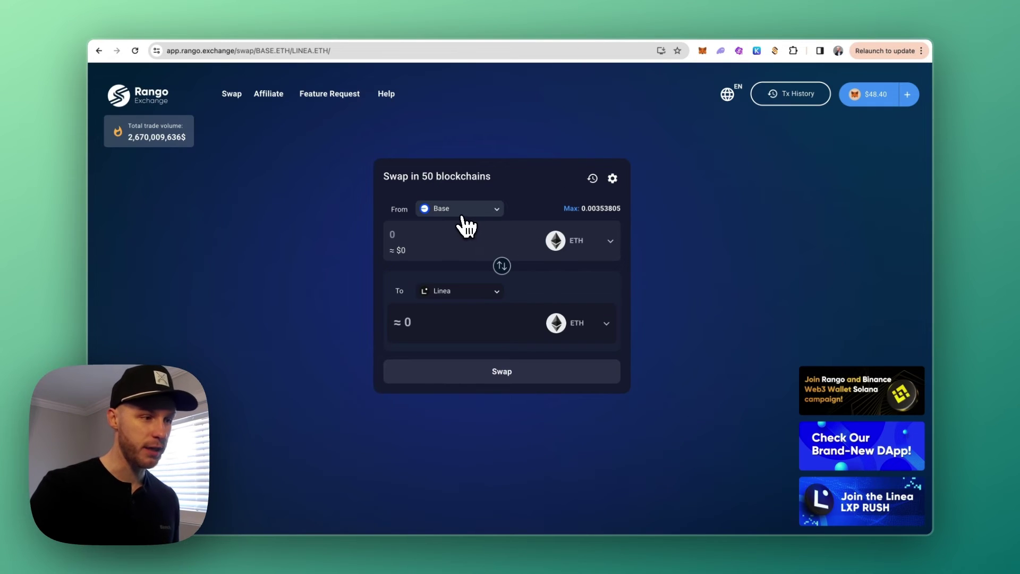
{"action": "left_click", "coordinate": [460, 214]}
{"action": "scroll", "coordinate": [497, 291], "scroll_direction": "down", "scroll_amount": 10}
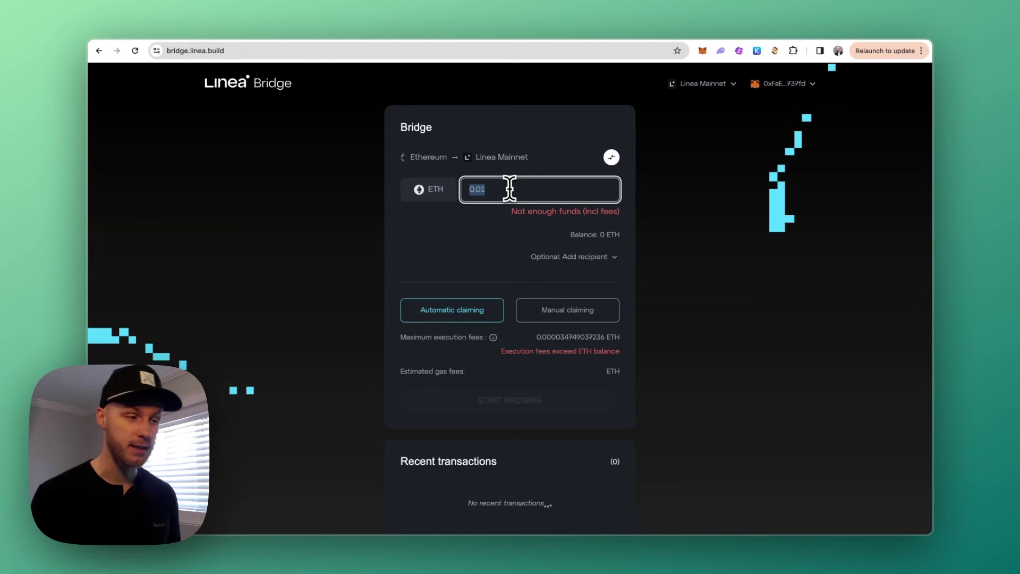
{"action": "left_click", "coordinate": [510, 189]}
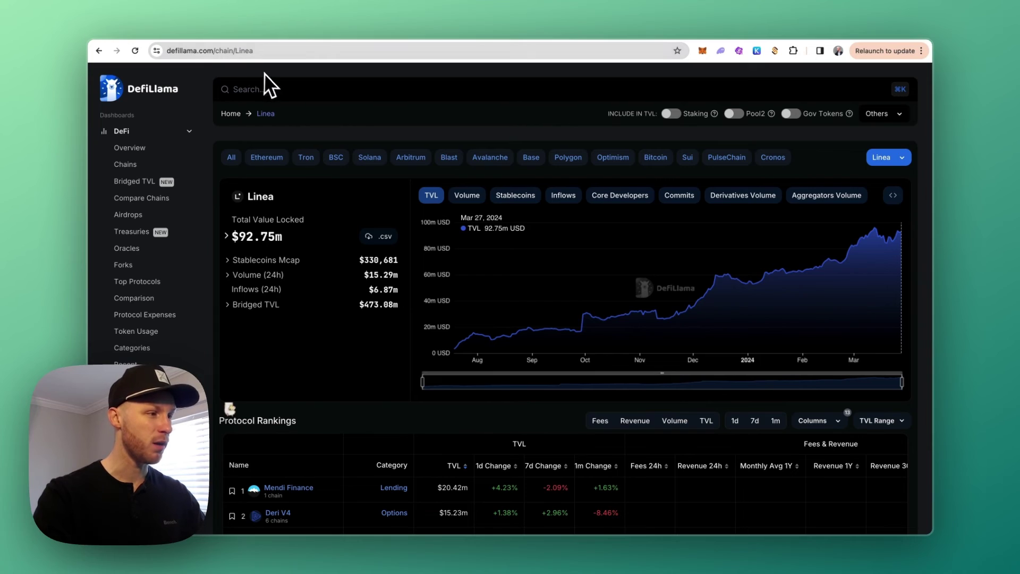
Scroll through Linea's DefiLlama rankings, led by Mendi Finance at $20.42m TVL, then go to RankFinance's YouTube
{"action": "scroll", "coordinate": [395, 382], "scroll_direction": "down", "scroll_amount": 3}
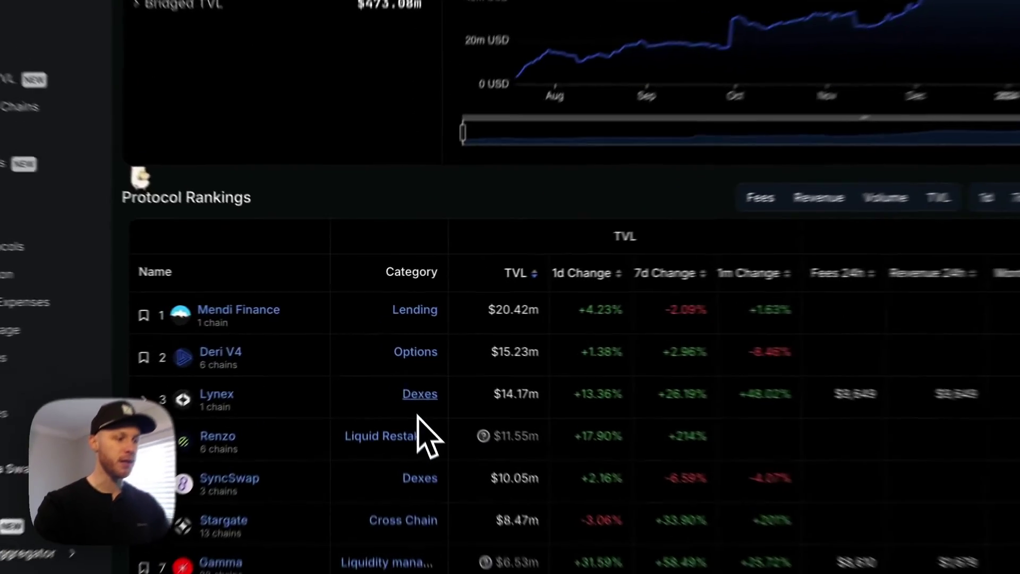
{"action": "scroll", "coordinate": [428, 430], "scroll_direction": "down", "scroll_amount": 3}
{"action": "scroll", "coordinate": [428, 430], "scroll_direction": "up", "scroll_amount": 3}
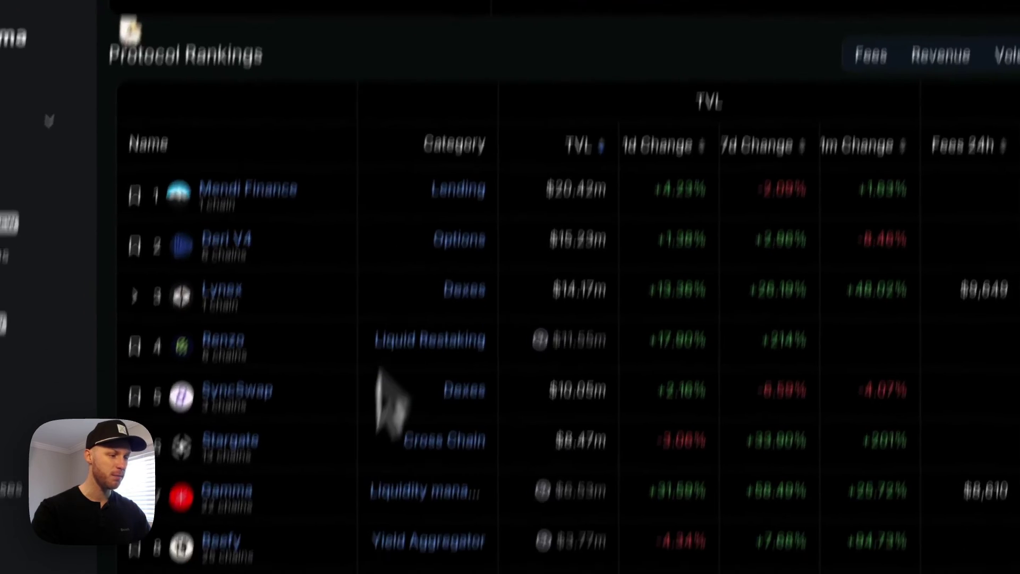
{"action": "scroll", "coordinate": [357, 483], "scroll_direction": "down", "scroll_amount": 3}
{"action": "scroll", "coordinate": [357, 483], "scroll_direction": "up", "scroll_amount": 3}
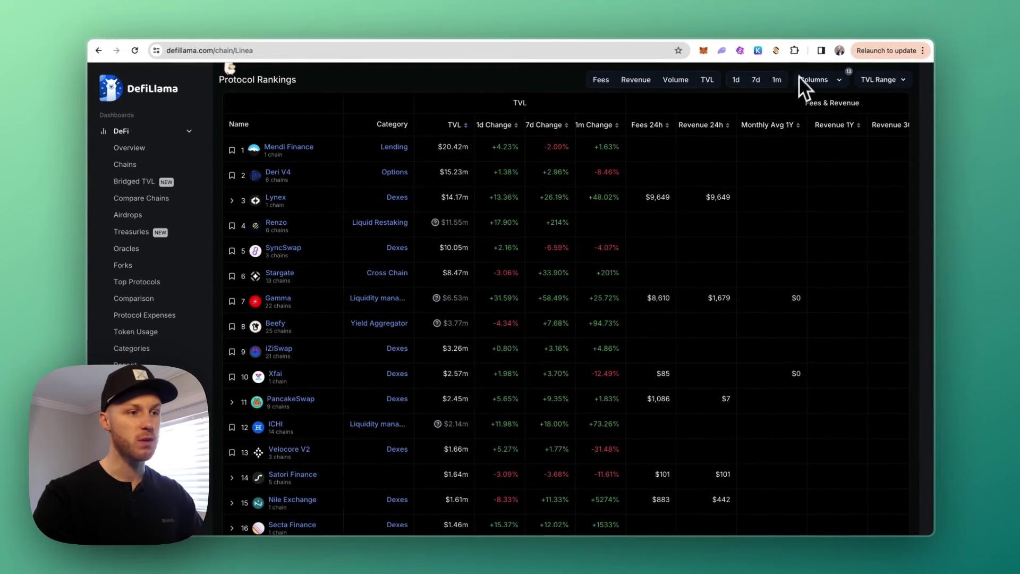
{"action": "left_click", "coordinate": [209, 33]}
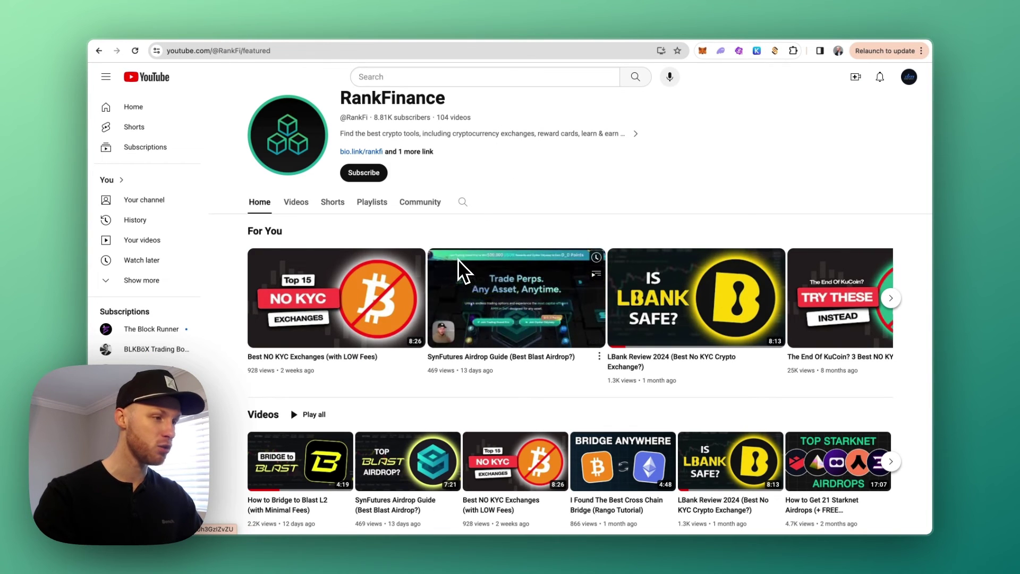
Scroll down the RankFinance channel's Home page to browse its videos
{"action": "scroll", "coordinate": [509, 175], "scroll_direction": "down", "scroll_amount": 4}
{"action": "scroll", "coordinate": [507, 163], "scroll_direction": "down", "scroll_amount": 5}
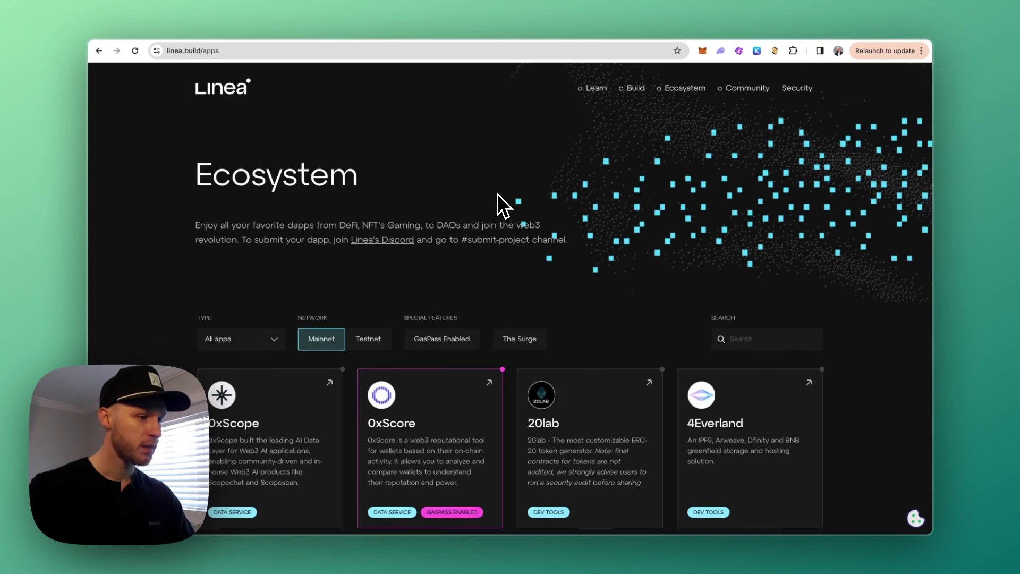
Filter the Linea Ecosystem app directory by Type to show only Bridge apps
{"action": "scroll", "coordinate": [500, 200], "scroll_direction": "down", "scroll_amount": 3}
{"action": "scroll", "coordinate": [498, 194], "scroll_direction": "down", "scroll_amount": 15}
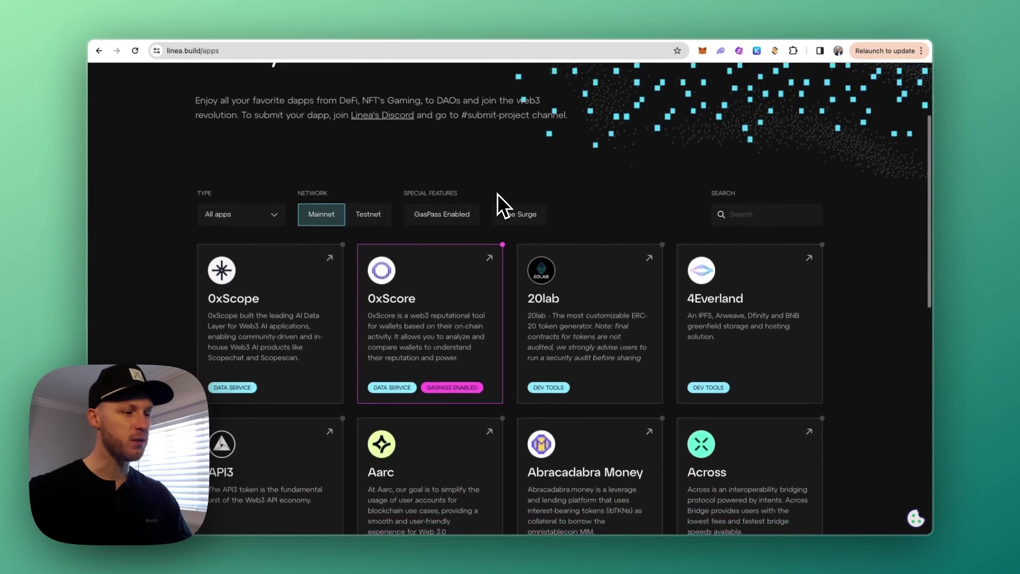
{"action": "scroll", "coordinate": [497, 193], "scroll_direction": "down", "scroll_amount": 10}
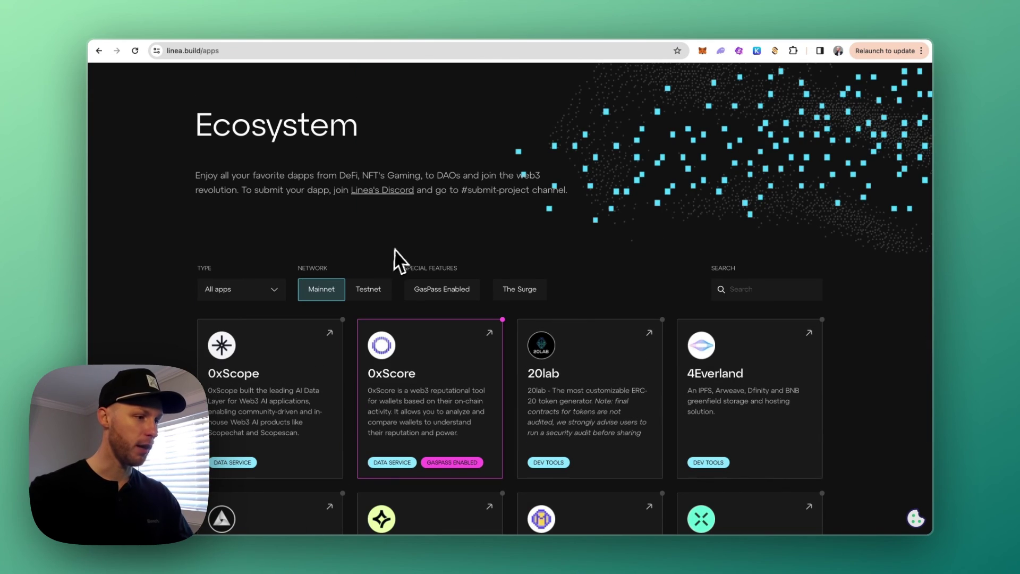
{"action": "left_click", "coordinate": [270, 292]}
{"action": "left_click", "coordinate": [272, 292]}
{"action": "left_click", "coordinate": [273, 293]}
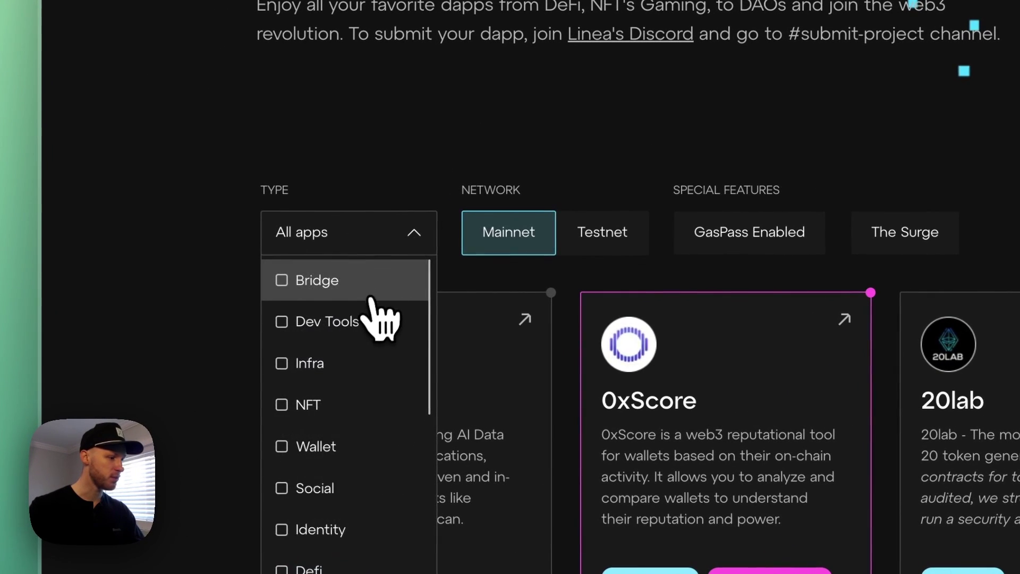
{"action": "scroll", "coordinate": [372, 305], "scroll_direction": "down", "scroll_amount": 6}
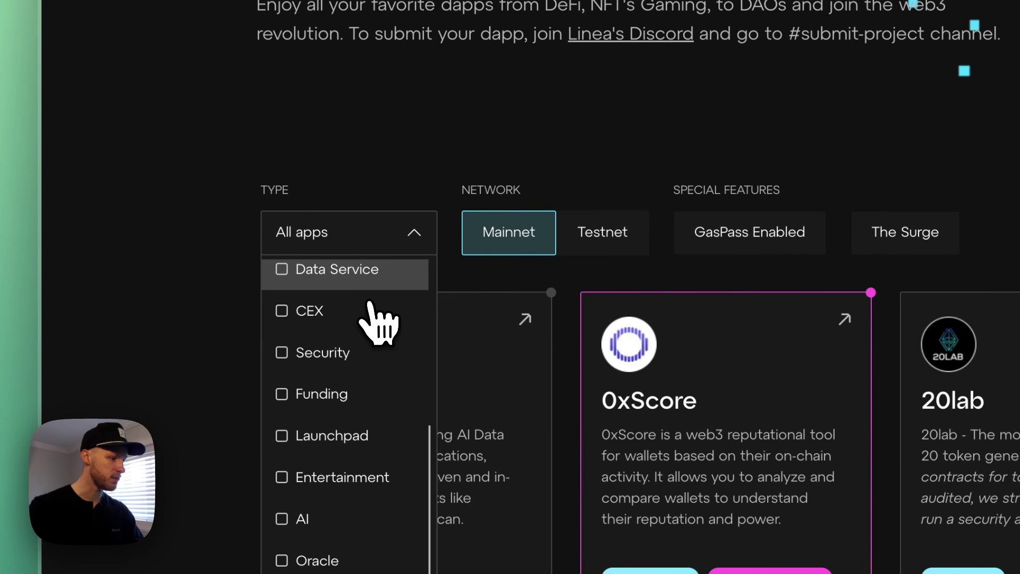
{"action": "scroll", "coordinate": [372, 313], "scroll_direction": "up", "scroll_amount": 6}
{"action": "left_click", "coordinate": [334, 279]}
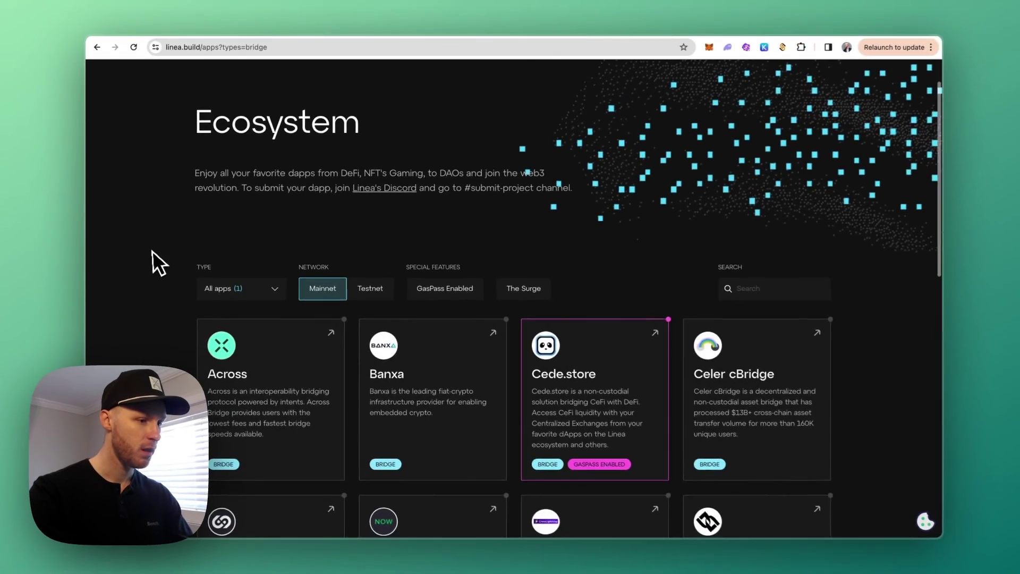
Scroll through the filtered list of Linea bridge apps
{"action": "scroll", "coordinate": [152, 251], "scroll_direction": "down", "scroll_amount": 12}
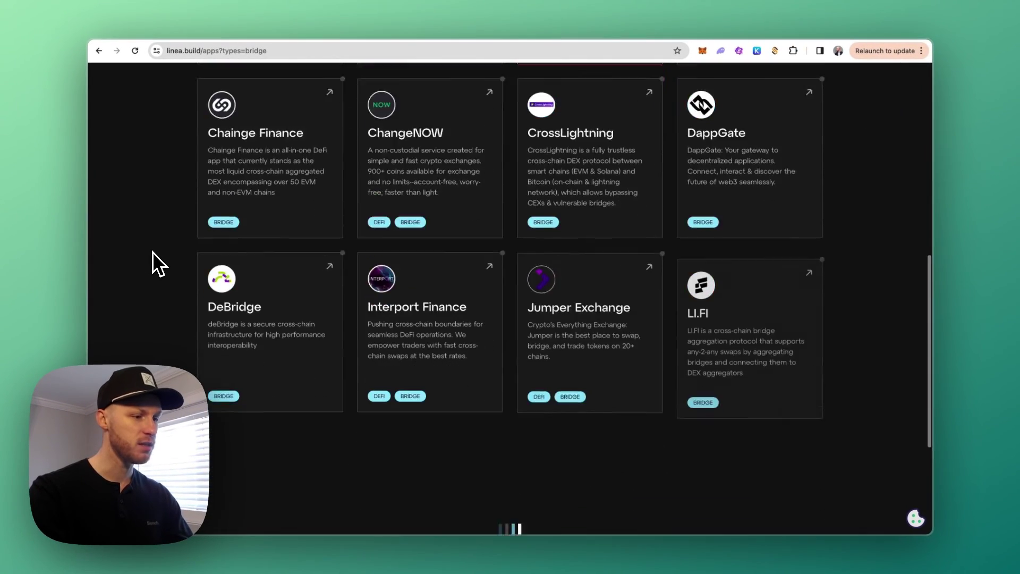
{"action": "scroll", "coordinate": [152, 252], "scroll_direction": "down", "scroll_amount": 5}
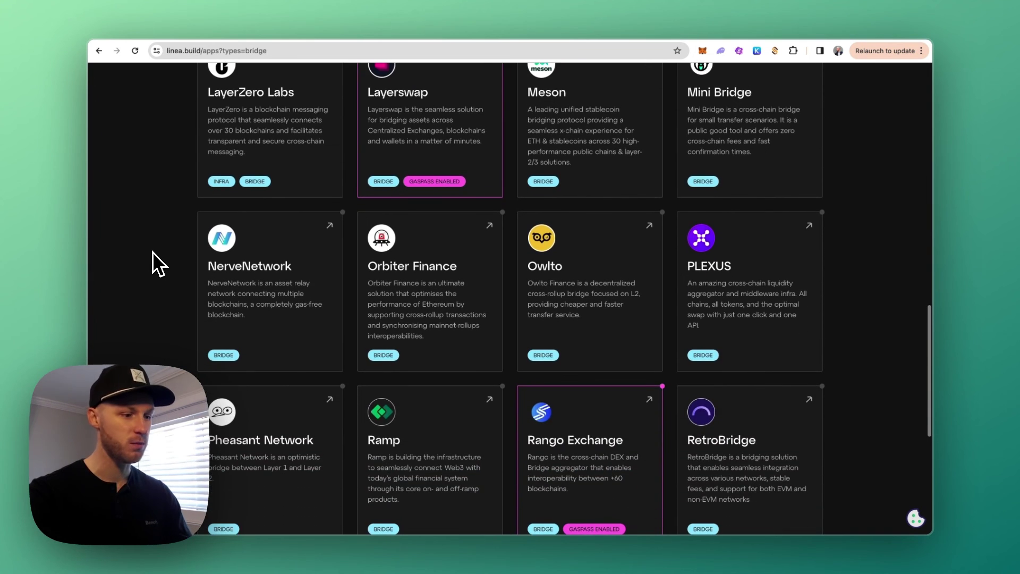
{"action": "scroll", "coordinate": [152, 252], "scroll_direction": "down", "scroll_amount": 3}
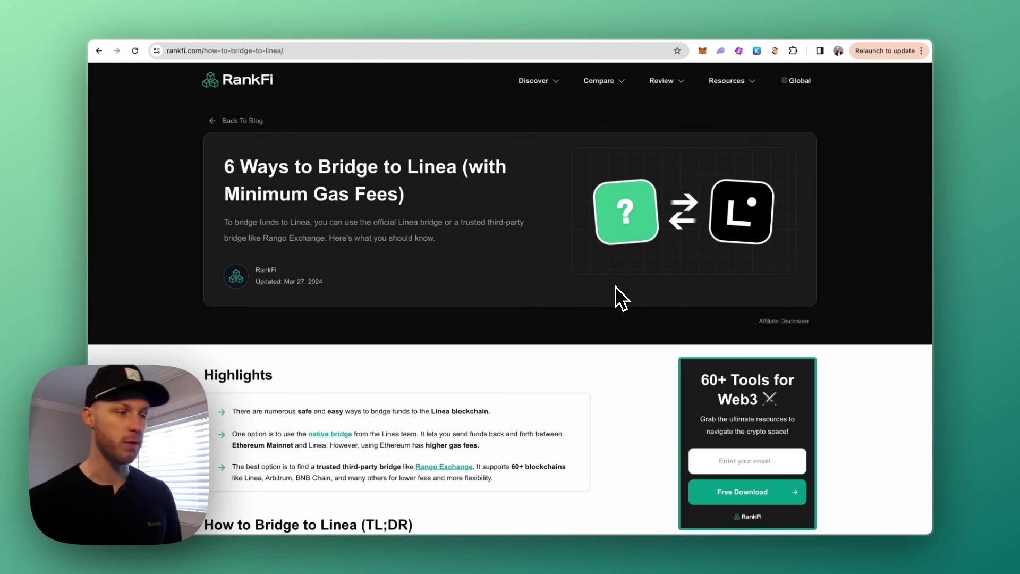
{"action": "scroll", "coordinate": [615, 286], "scroll_direction": "down", "scroll_amount": 3}
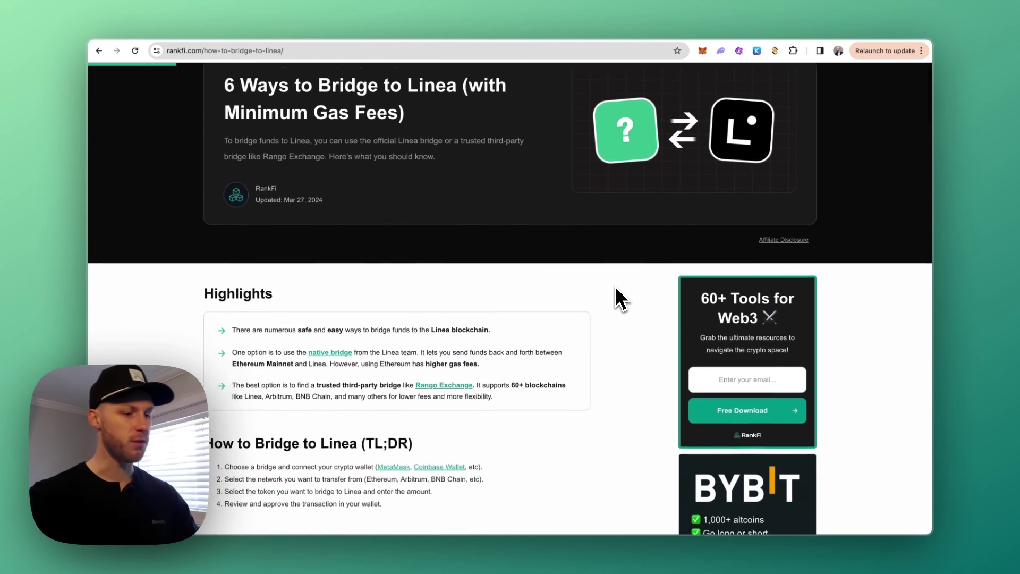
{"action": "scroll", "coordinate": [616, 289], "scroll_direction": "down", "scroll_amount": 10}
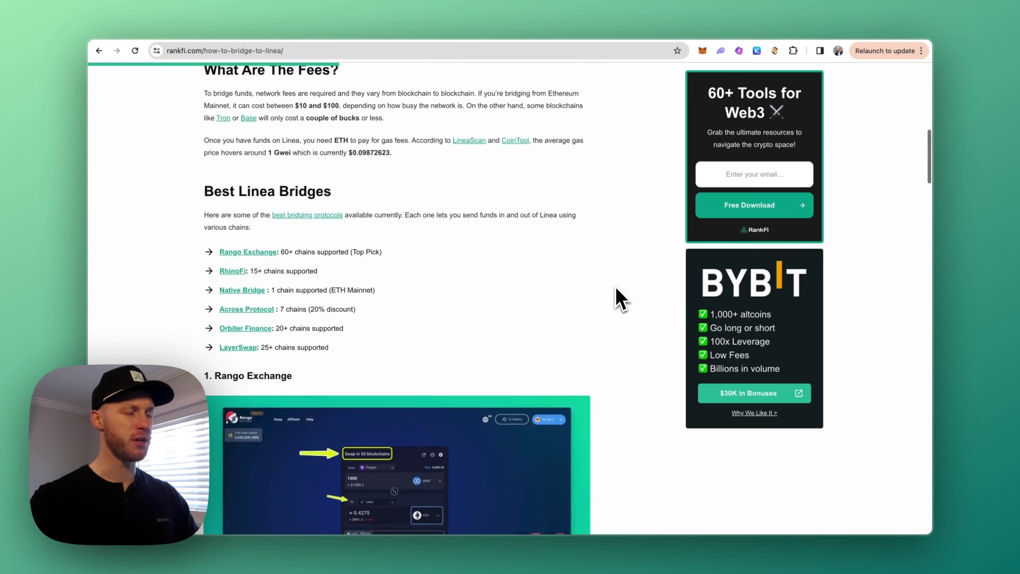
{"action": "scroll", "coordinate": [616, 288], "scroll_direction": "down", "scroll_amount": 15}
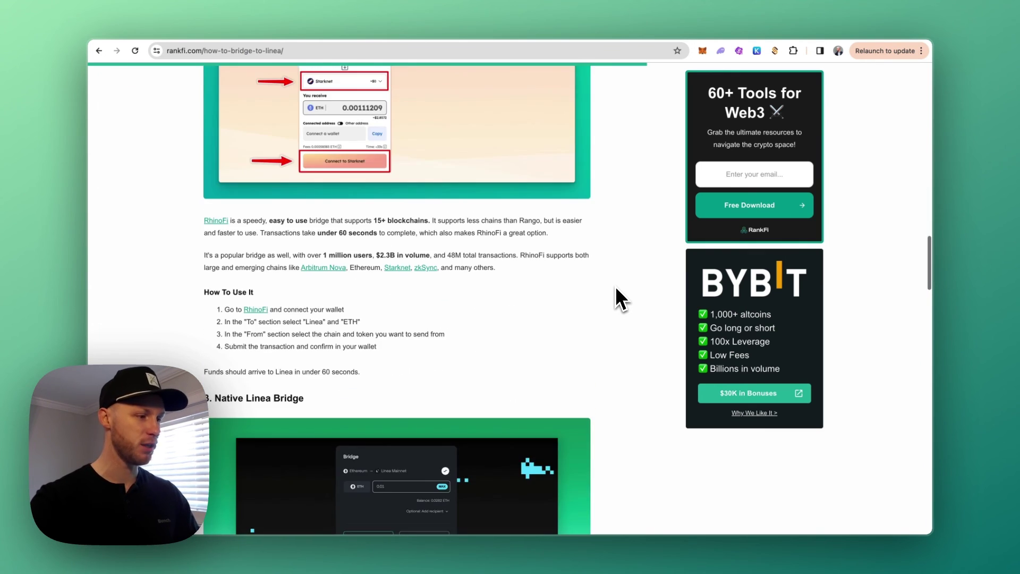
{"action": "scroll", "coordinate": [615, 287], "scroll_direction": "up", "scroll_amount": 6}
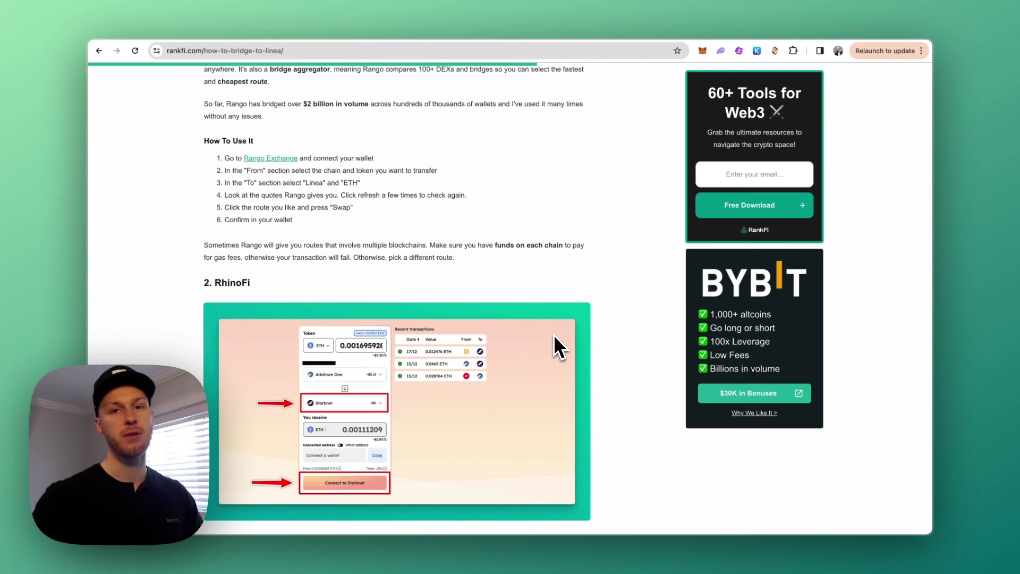